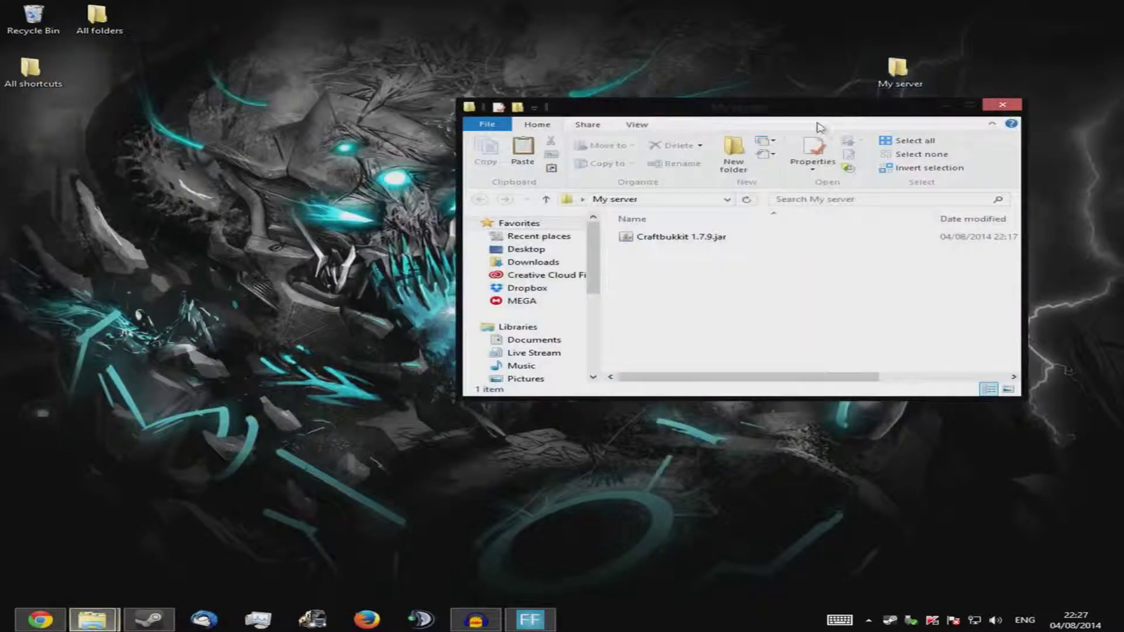
# Open the desktop's My server folder to show Craftbukkit 1.7.9.jar
pyautogui.doubleClick(780, 103)
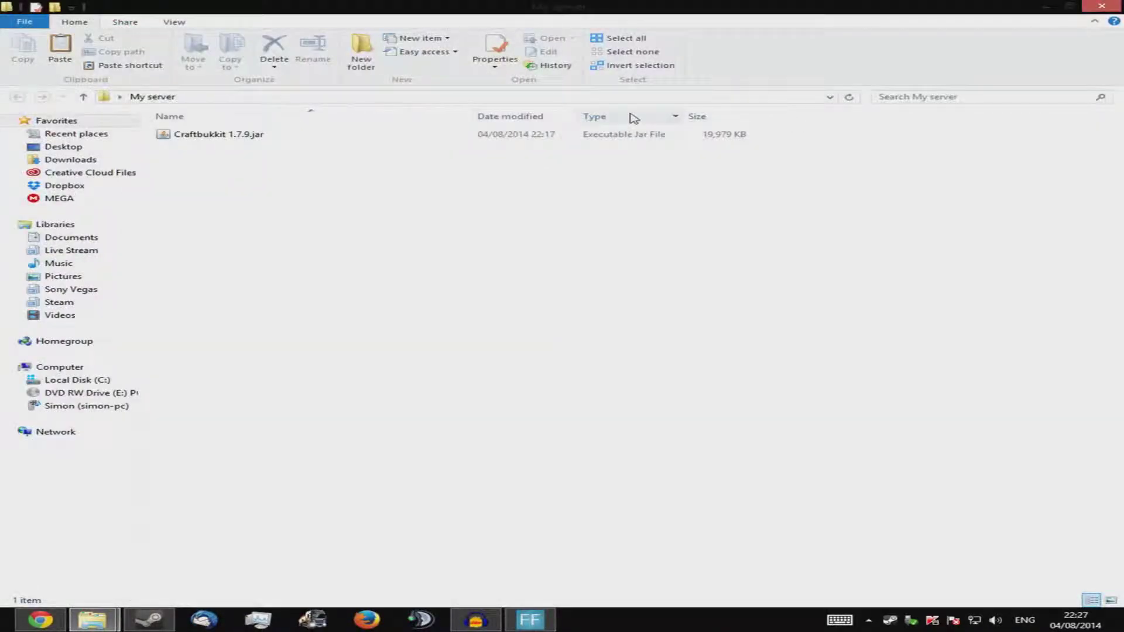
# Rename Craftbukkit 1.7.9.jar to myserver.jar
pyautogui.rightClick(222, 140)
pyautogui.click(325, 385)
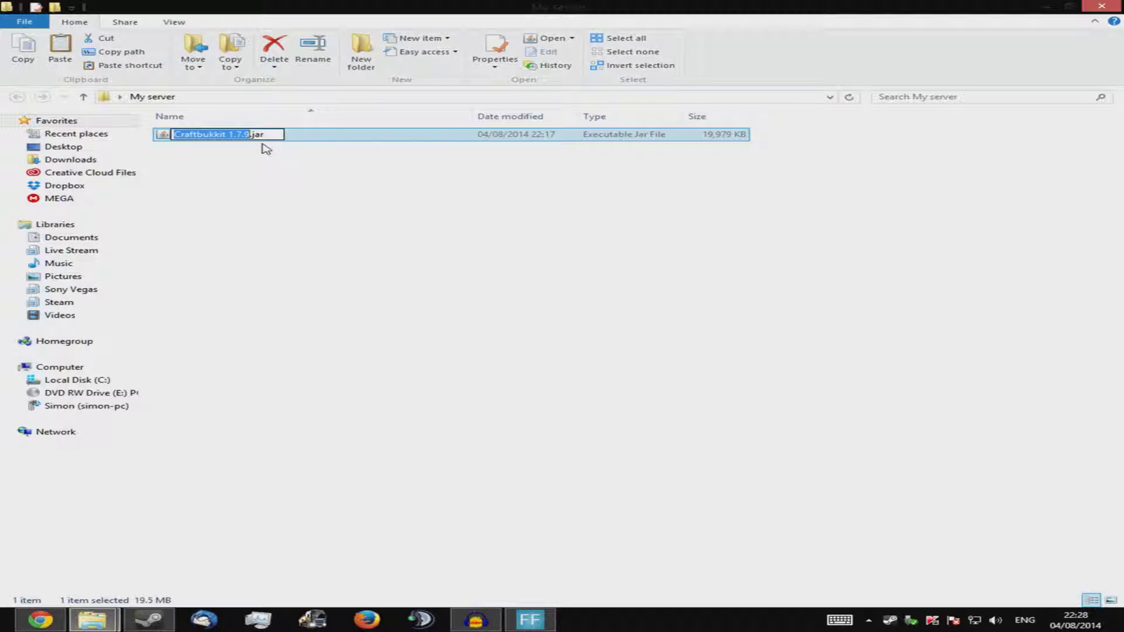
pyautogui.write('myserver')
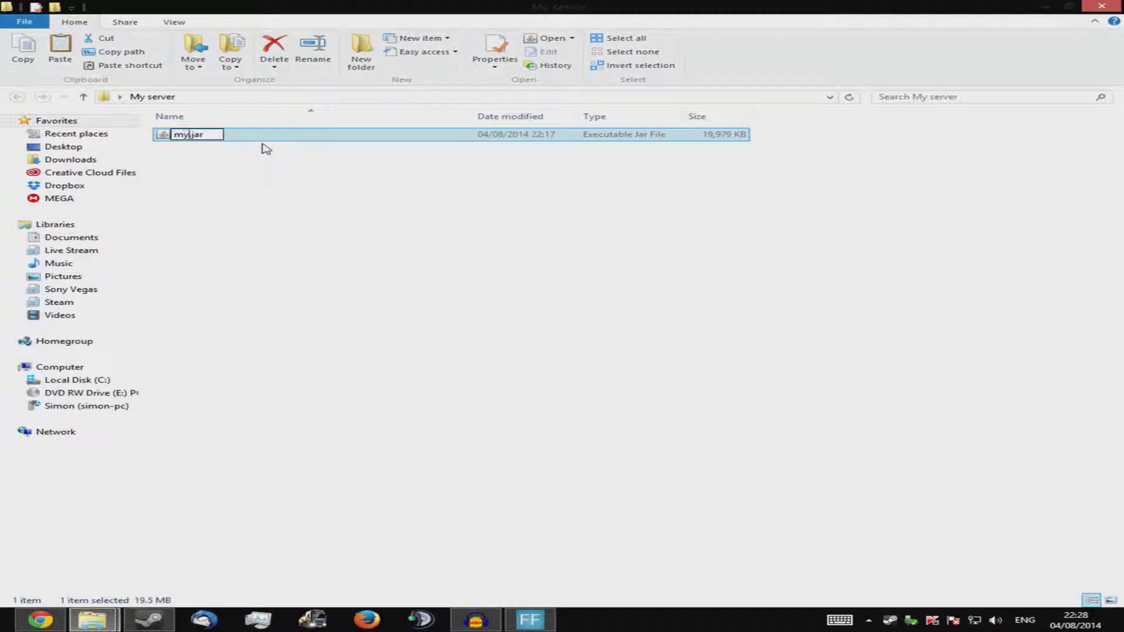
pyautogui.press('Return')
pyautogui.click(262, 146)
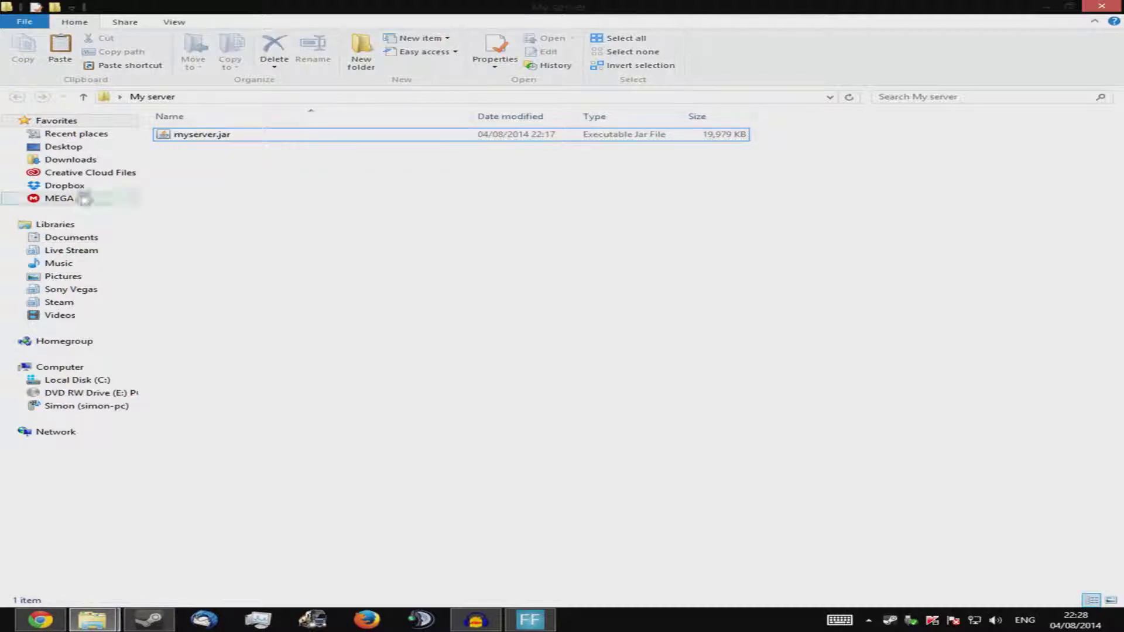
pyautogui.moveTo(199, 146); pyautogui.dragTo(307, 148)
pyautogui.click(307, 154)
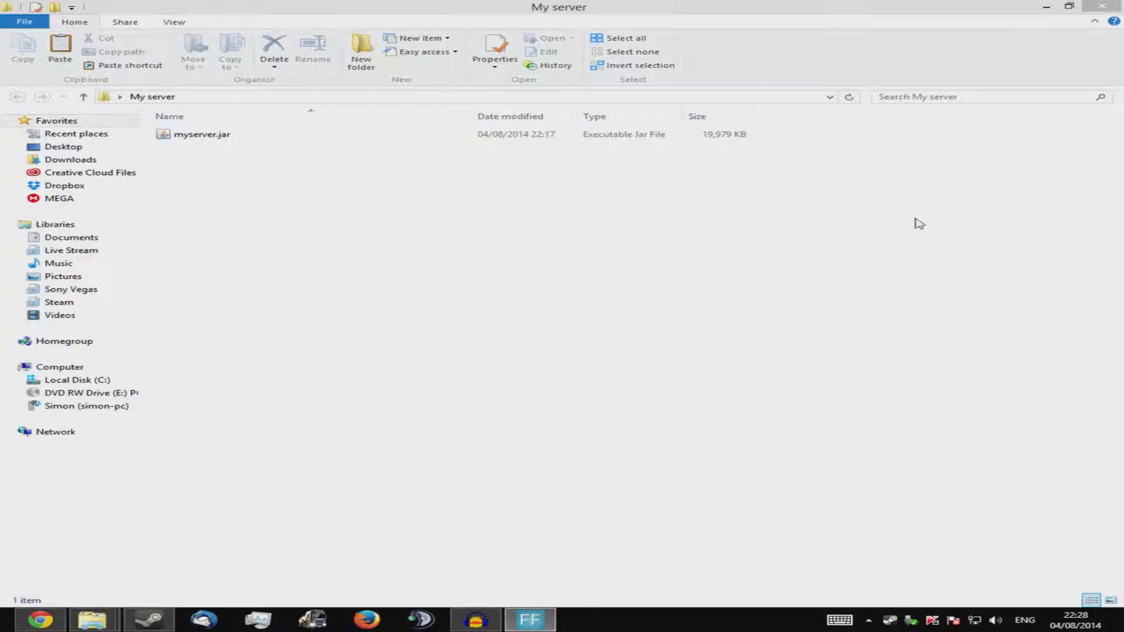
pyautogui.click(454, 240)
# Create a new empty text document named 142103.txt in the My server folder
pyautogui.rightClick(315, 197)
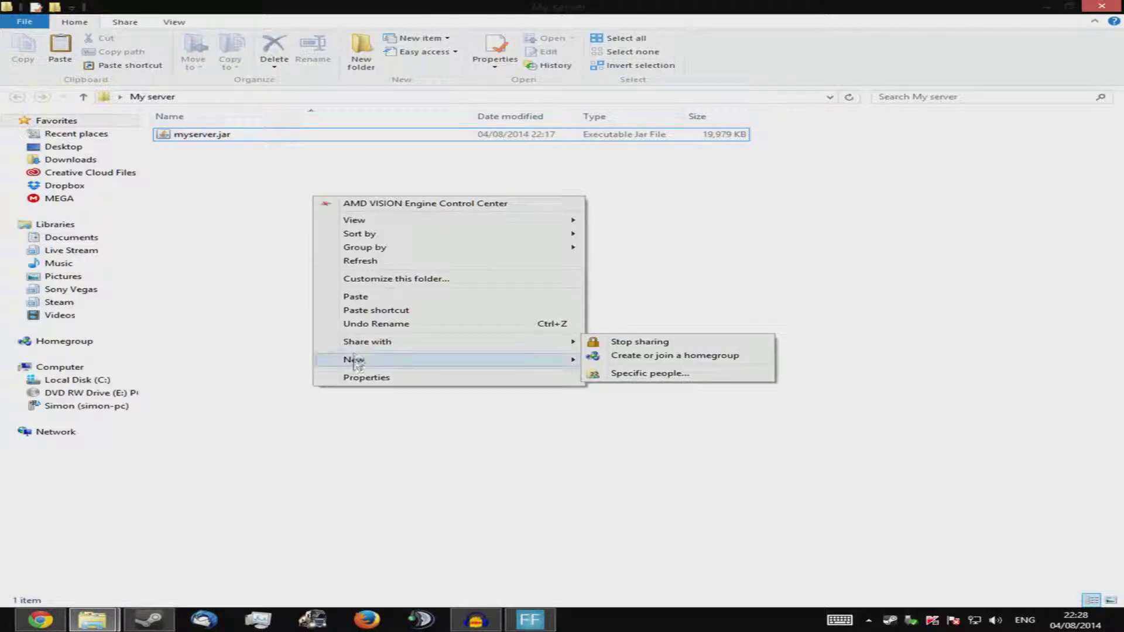
pyautogui.moveTo(357, 363)
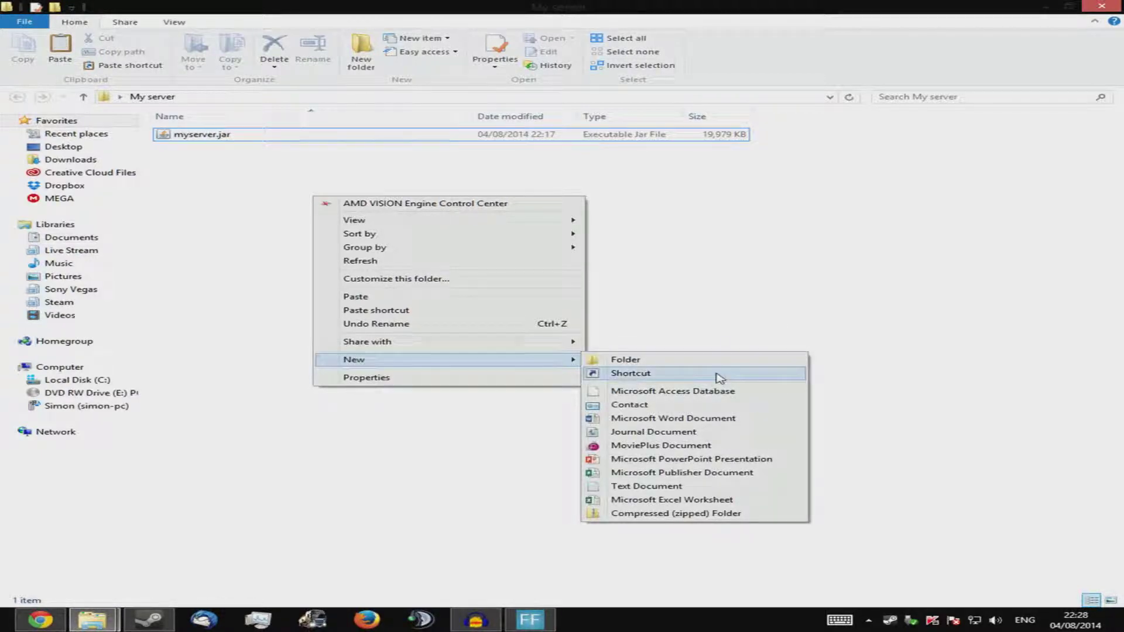
pyautogui.click(650, 486)
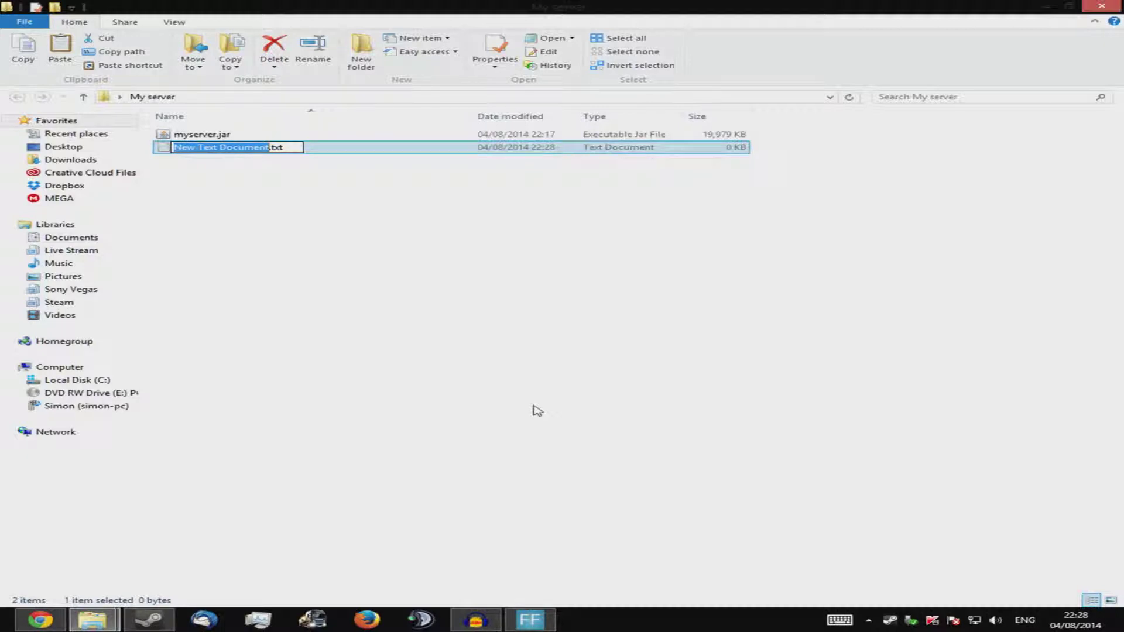
pyautogui.write('142103')
pyautogui.press('Return')
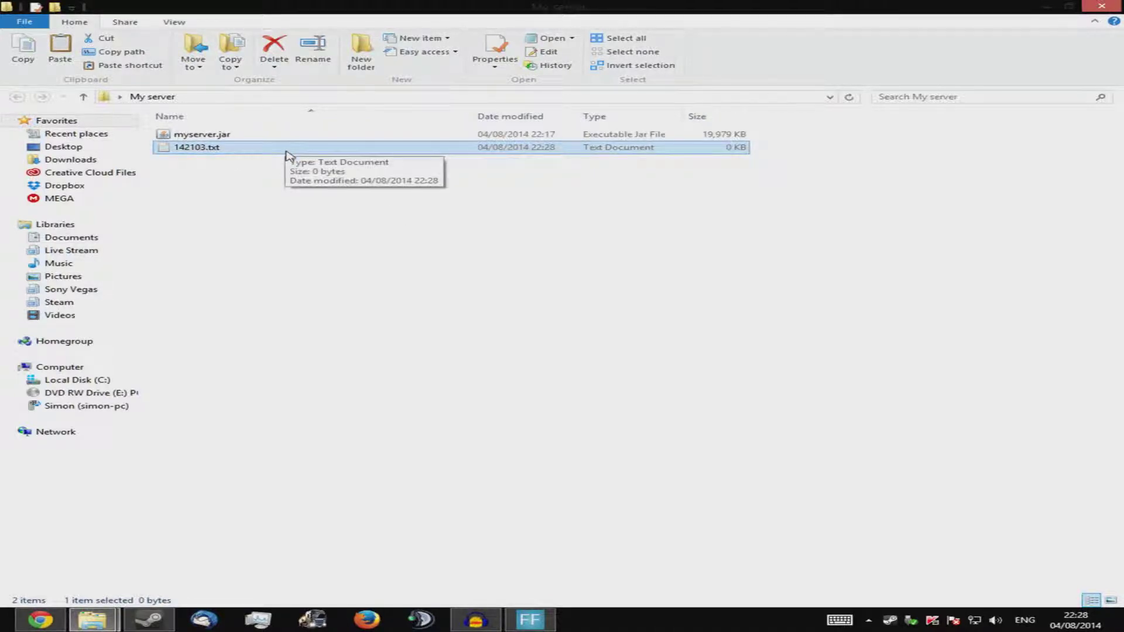
pyautogui.click(284, 155)
# Start the command 'java -Xmx1024M' in 142103.txt in Notepad, then launch Calculator
pyautogui.doubleClick(269, 156)
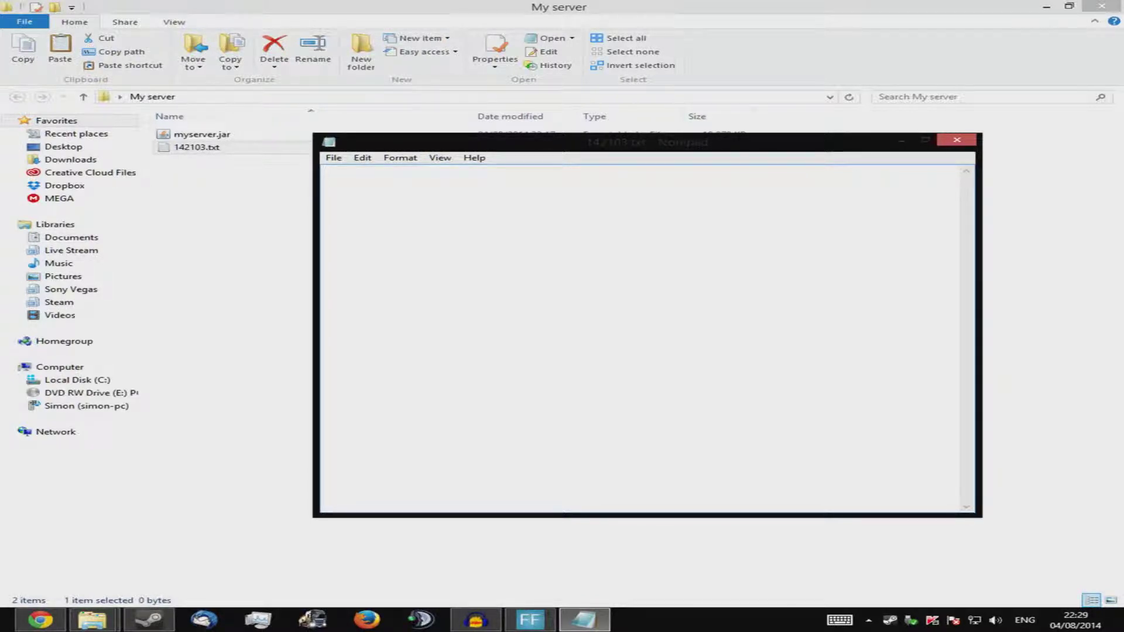
pyautogui.write('jave')
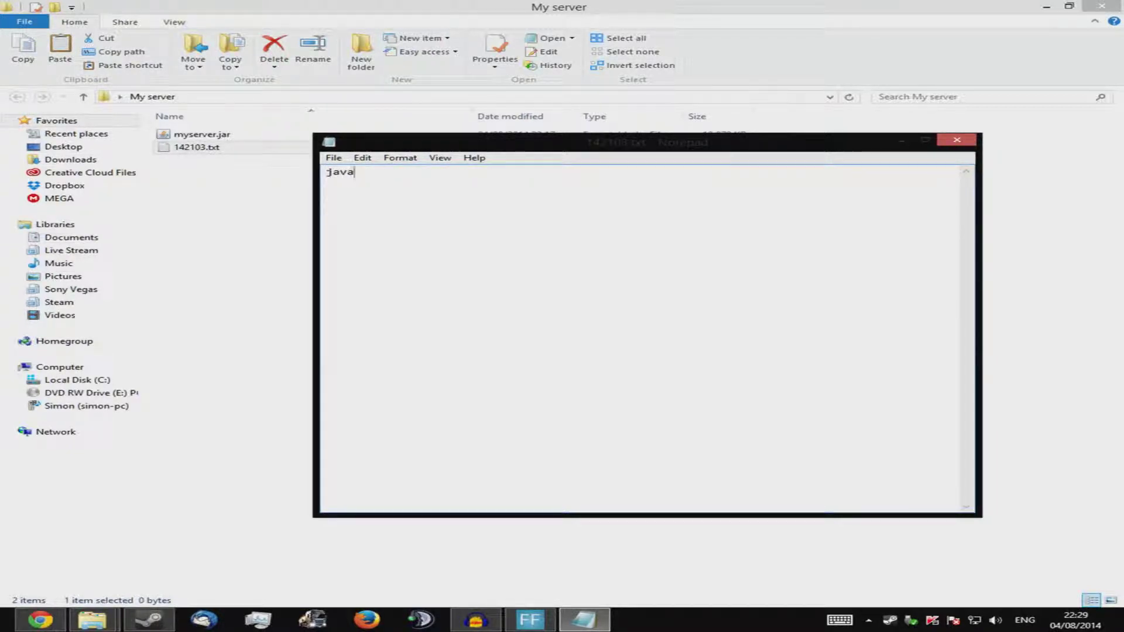
pyautogui.write('-X')
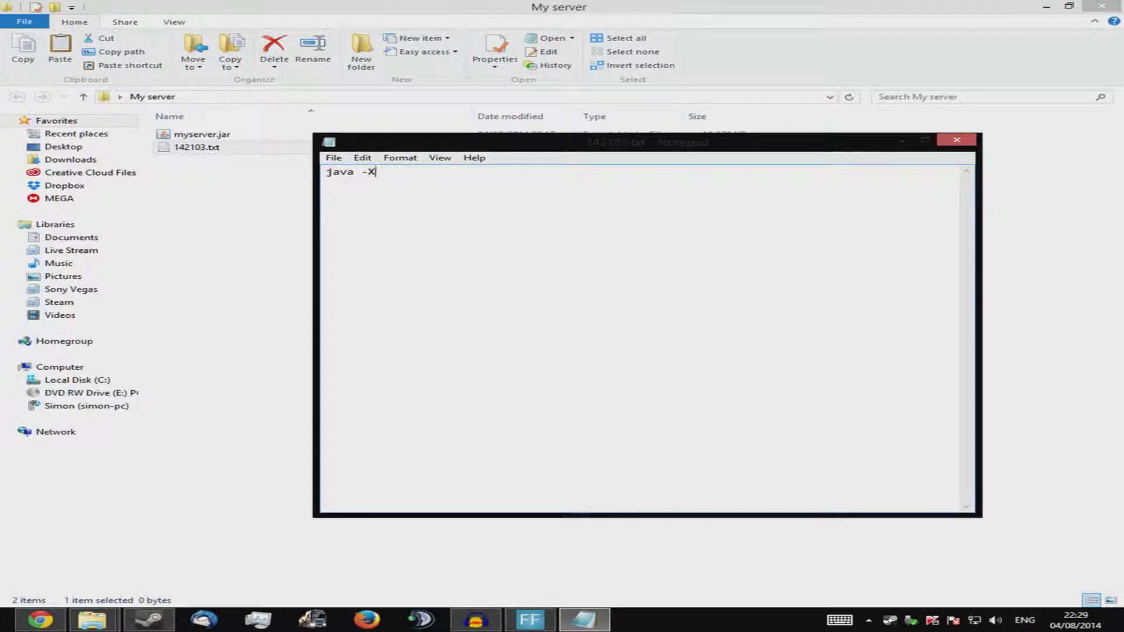
pyautogui.write('mx1024M')
pyautogui.press('XF86Calculator')
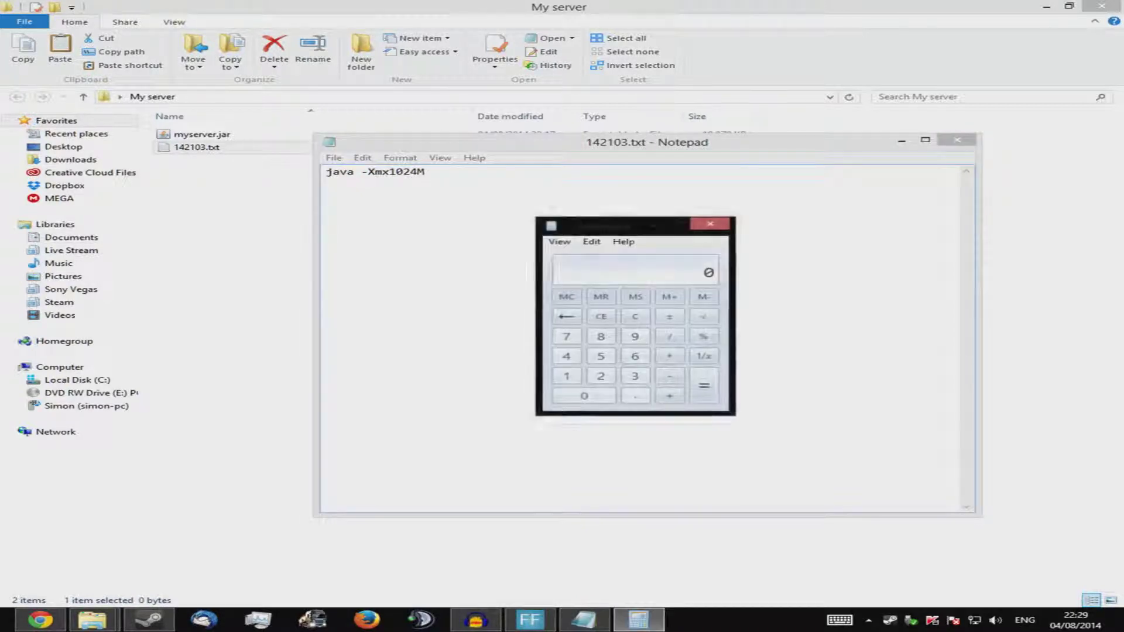
# Calculate 1024 × 6 = 6144 in Calculator, then close it
pyautogui.moveTo(624, 229); pyautogui.dragTo(642, 210)
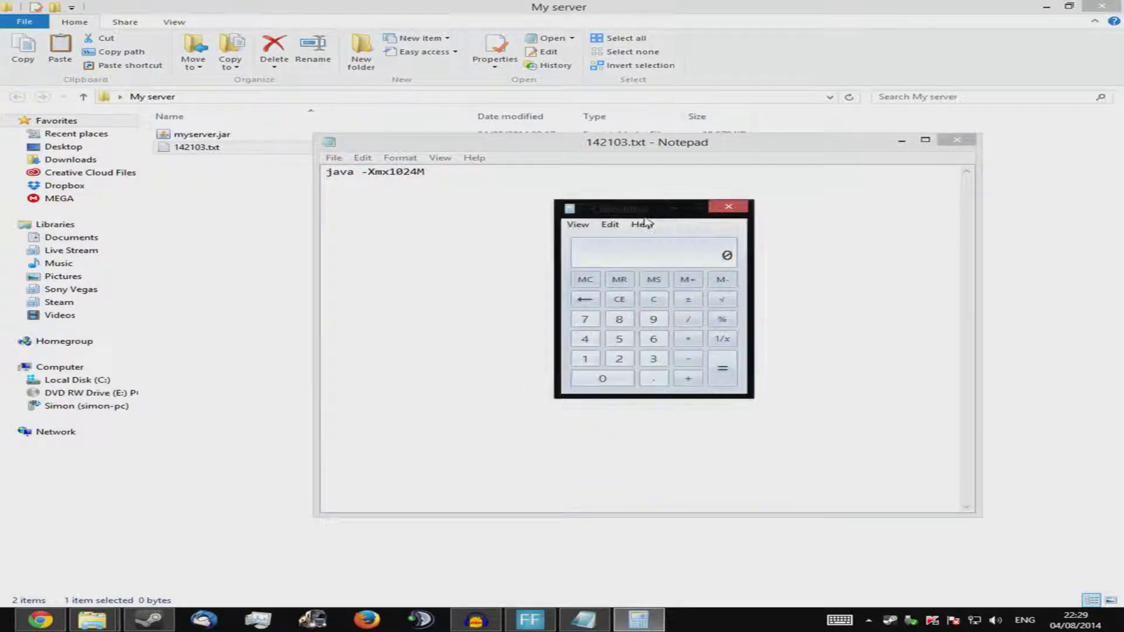
pyautogui.write('10424')
pyautogui.press('/')
pyautogui.click(654, 299)
pyautogui.write('1024')
pyautogui.press('*')
pyautogui.write('6')
pyautogui.press('Return')
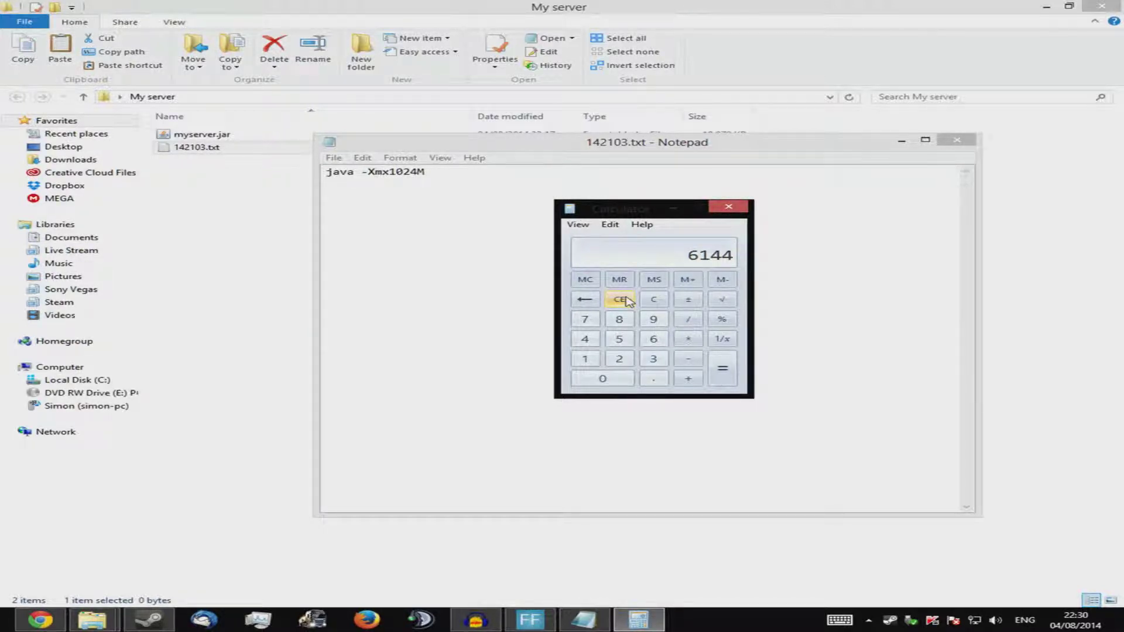
pyautogui.click(728, 207)
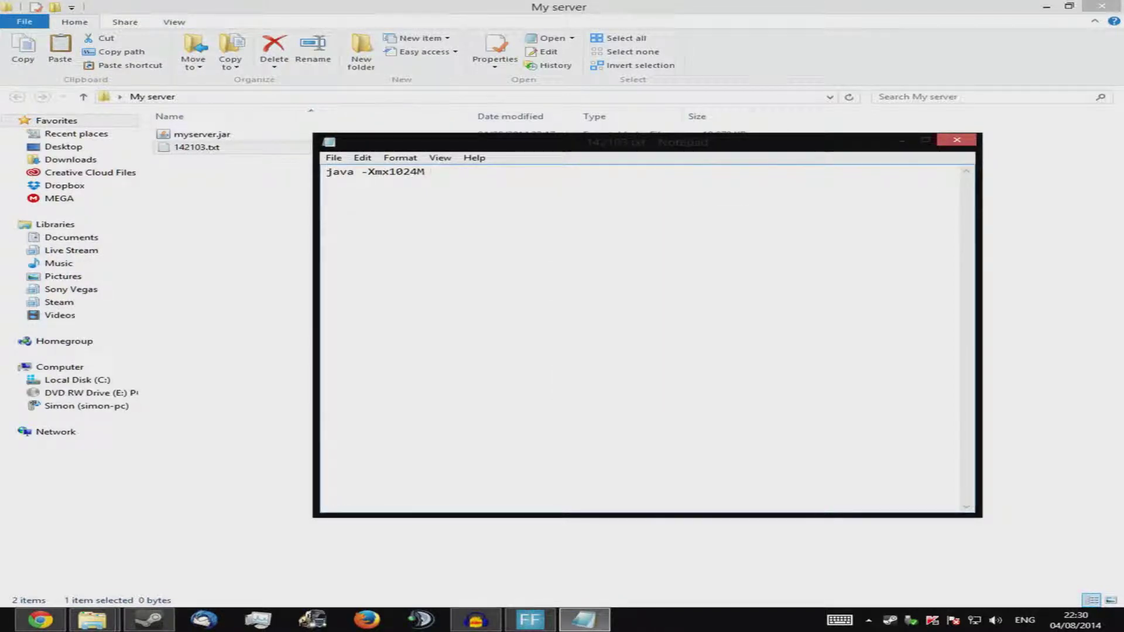
# Finish the script as 'java -Xmx1024M -jar myserver.jar -o true' with PAUSE on line two
pyautogui.write('-')
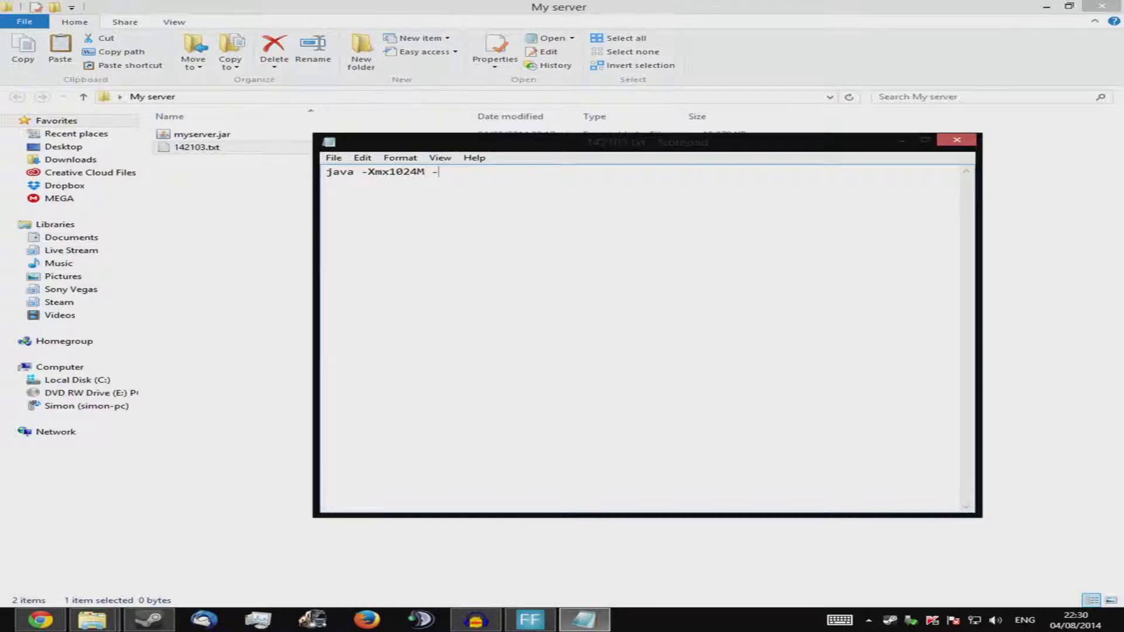
pyautogui.write('jar')
pyautogui.write('myserver.j')
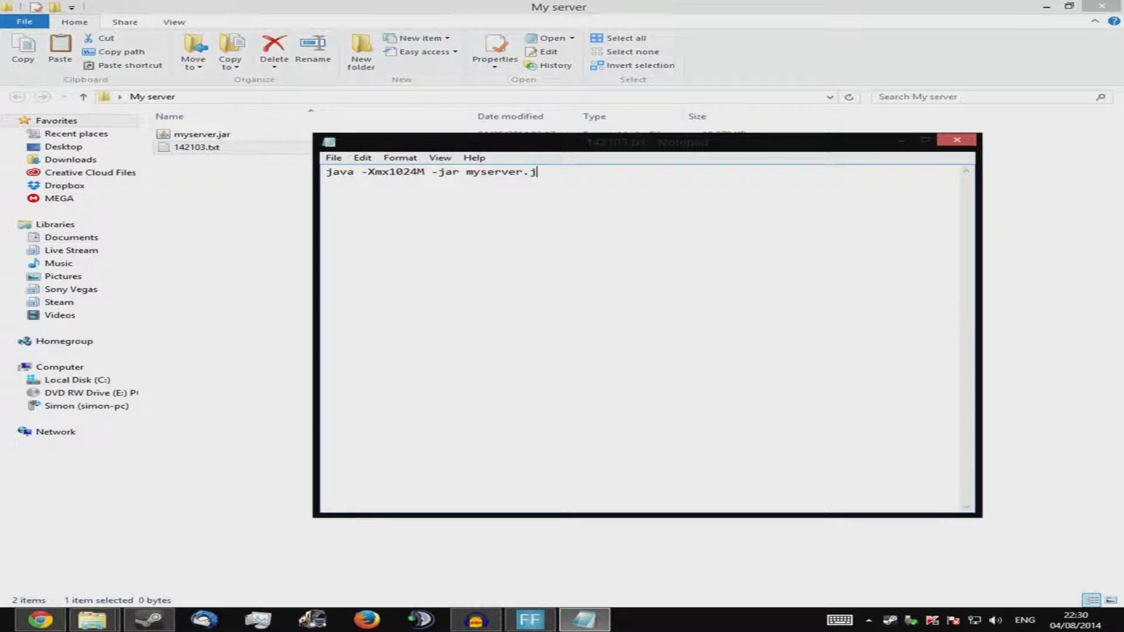
pyautogui.write('ar')
pyautogui.write(' -')
pyautogui.write('o')
pyautogui.write(' true ')
pyautogui.write('PAUSE')
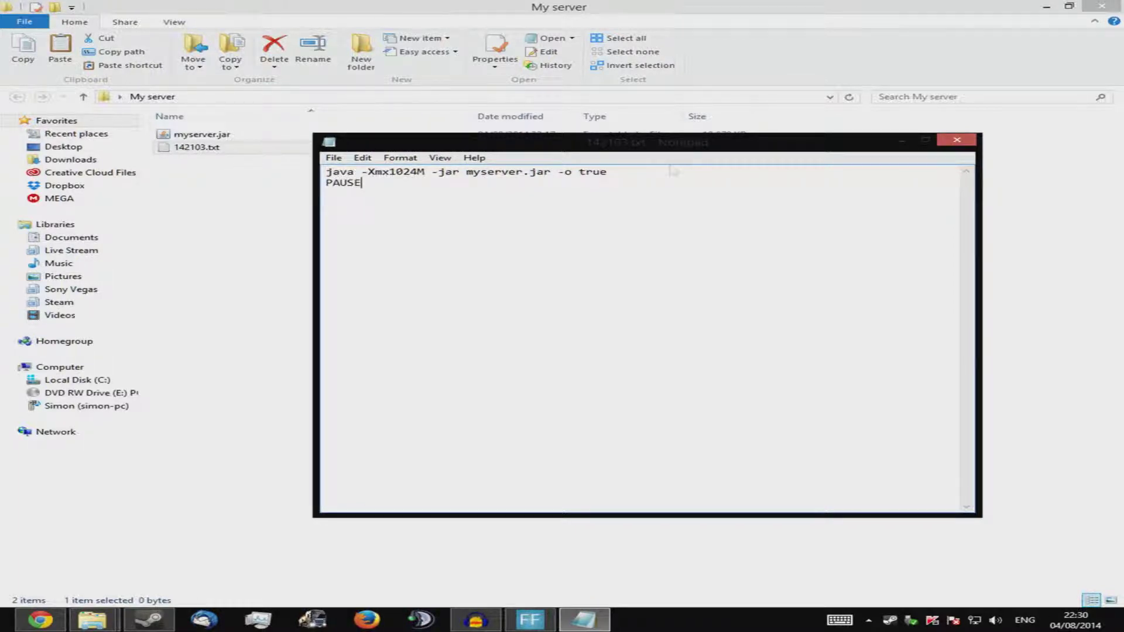
pyautogui.click(335, 158)
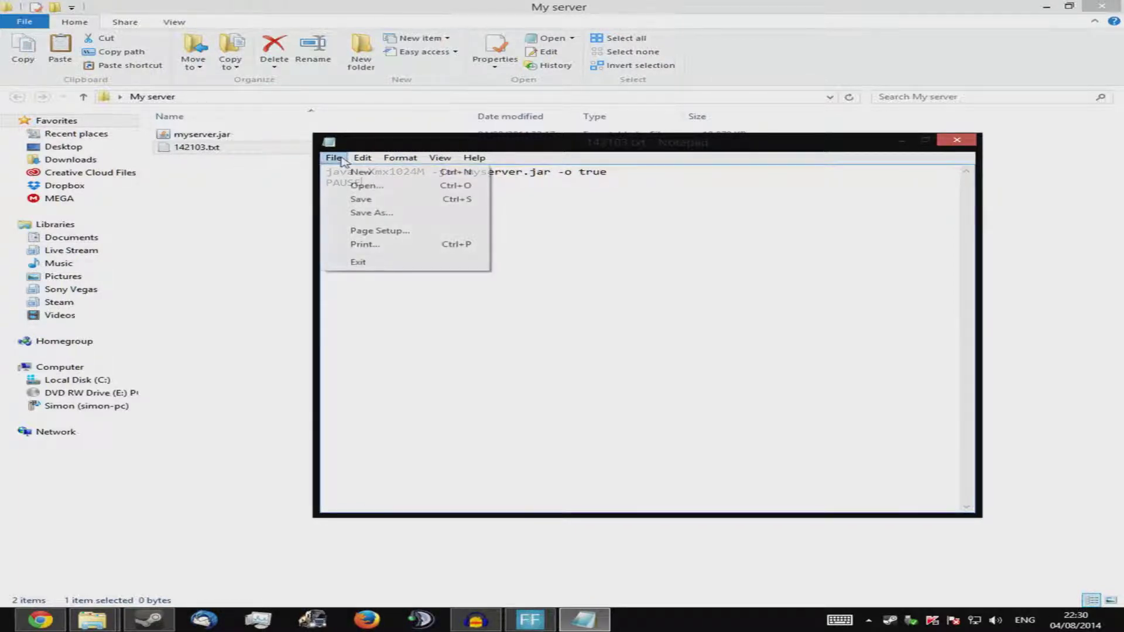
# Save the script as start.bat with Save as type All Files (*.*), then close Notepad
pyautogui.click(374, 213)
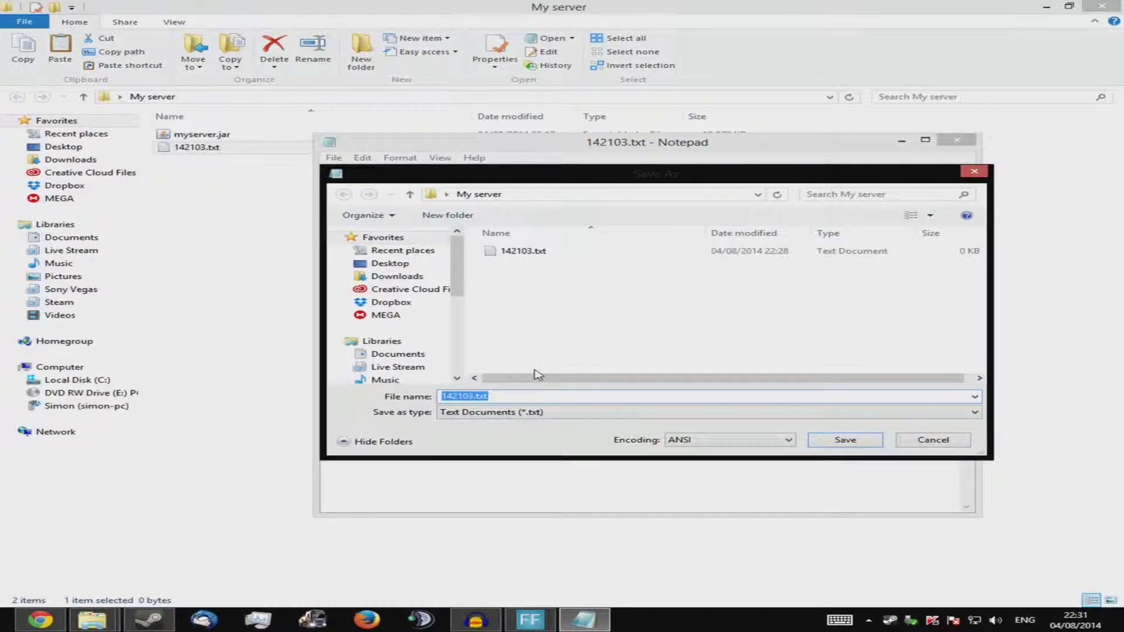
pyautogui.write('start.')
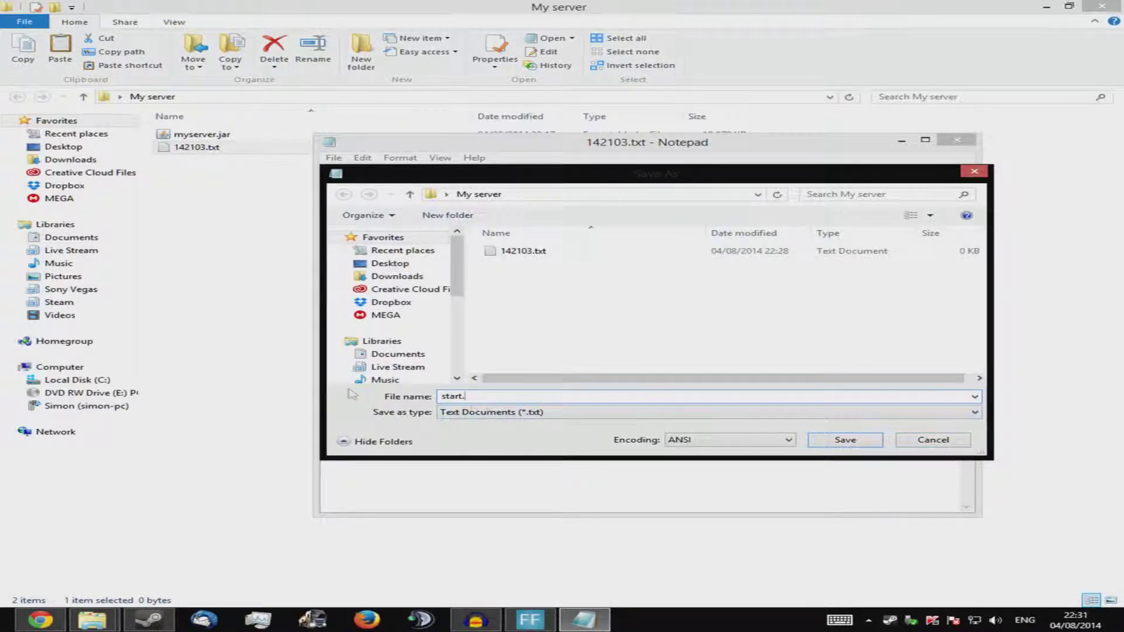
pyautogui.click(469, 417)
pyautogui.click(468, 436)
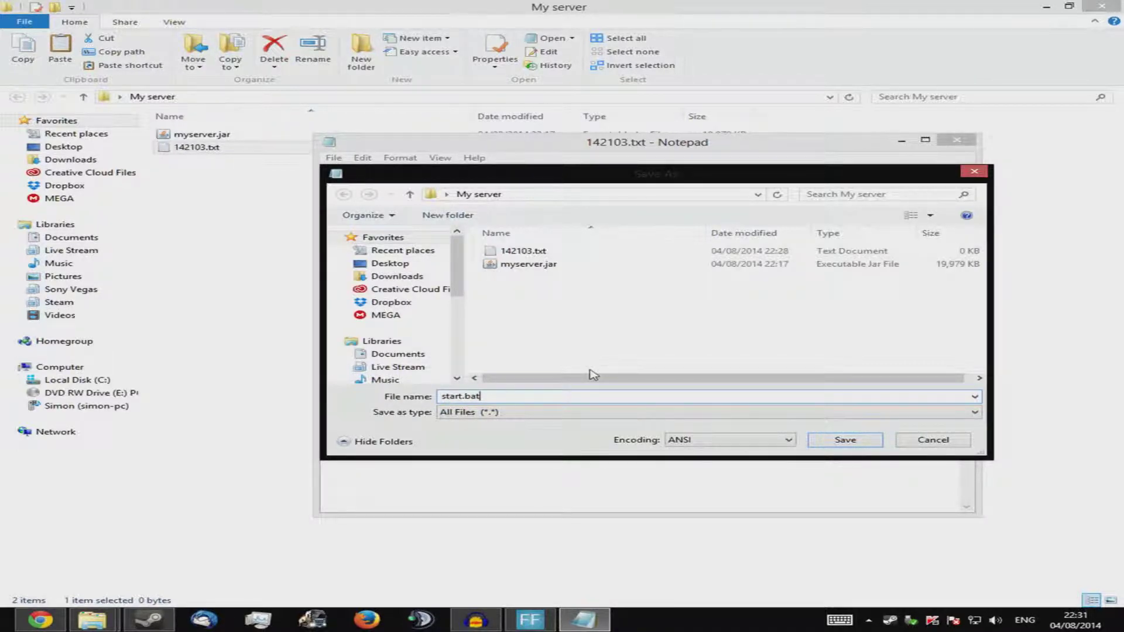
pyautogui.click(846, 442)
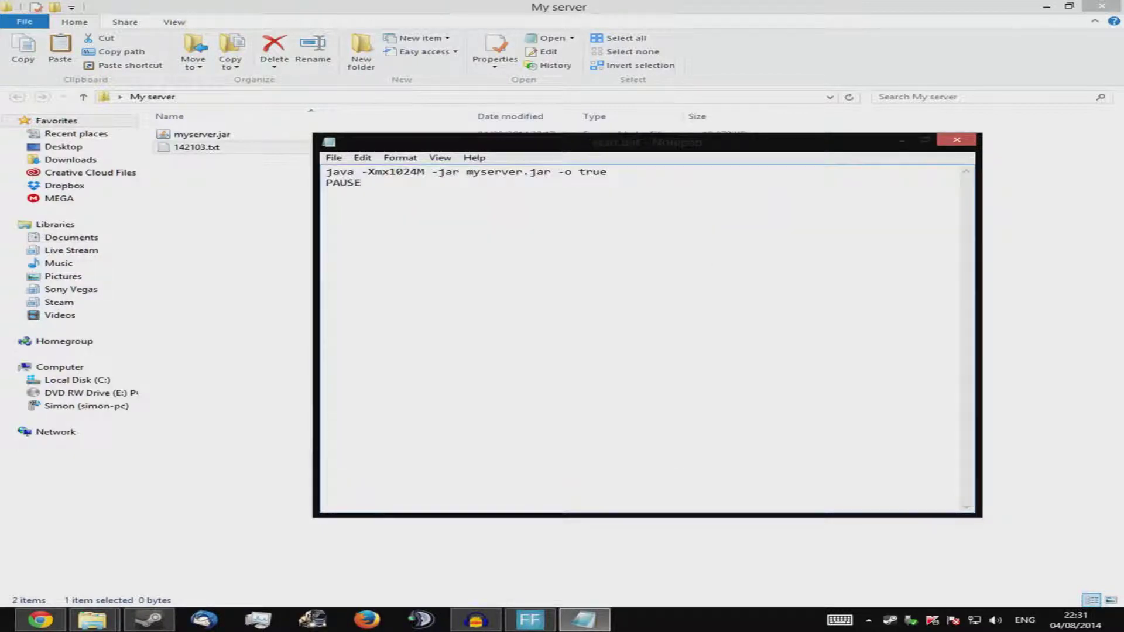
pyautogui.click(957, 139)
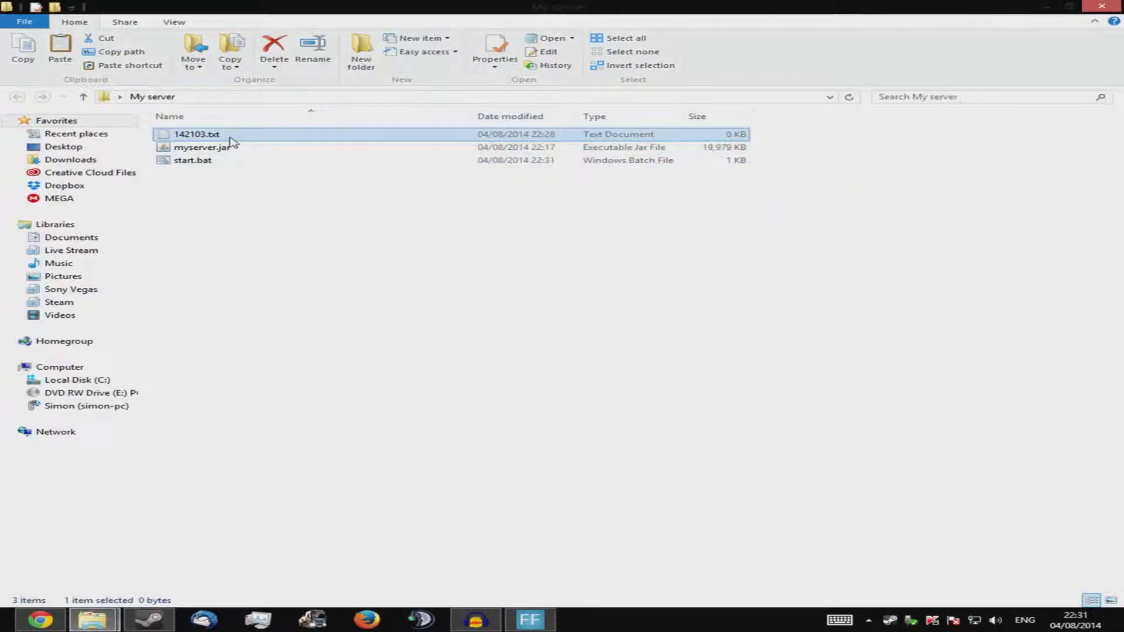
# Delete 142103.txt, check start.bat's contents in Notepad, then run start.bat
pyautogui.press('Delete')
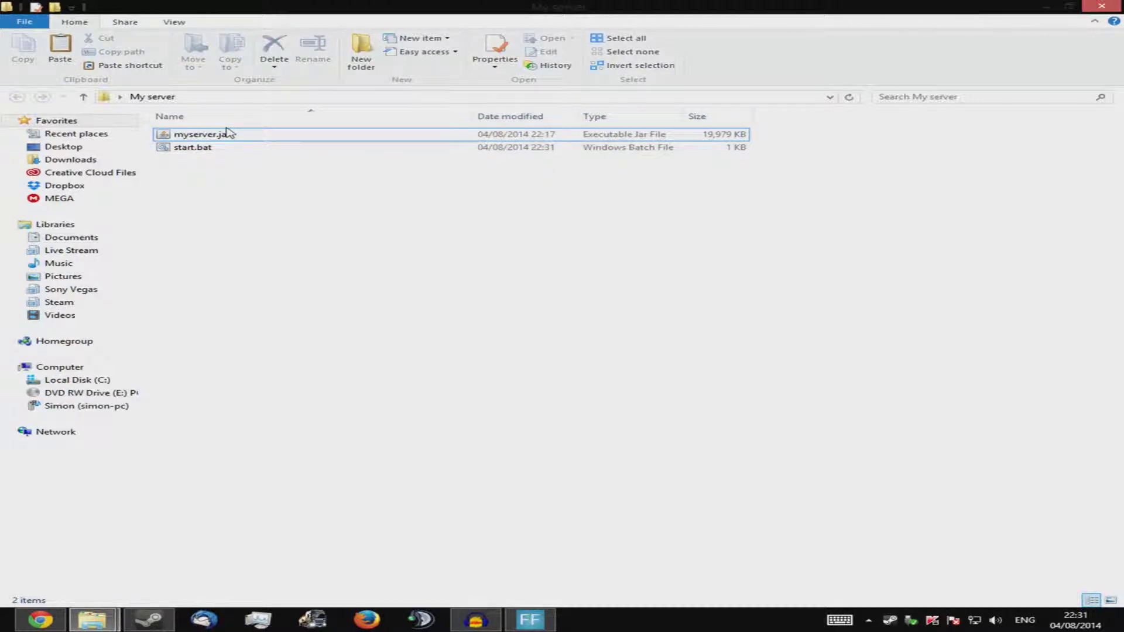
pyautogui.rightClick(226, 146)
pyautogui.click(192, 146)
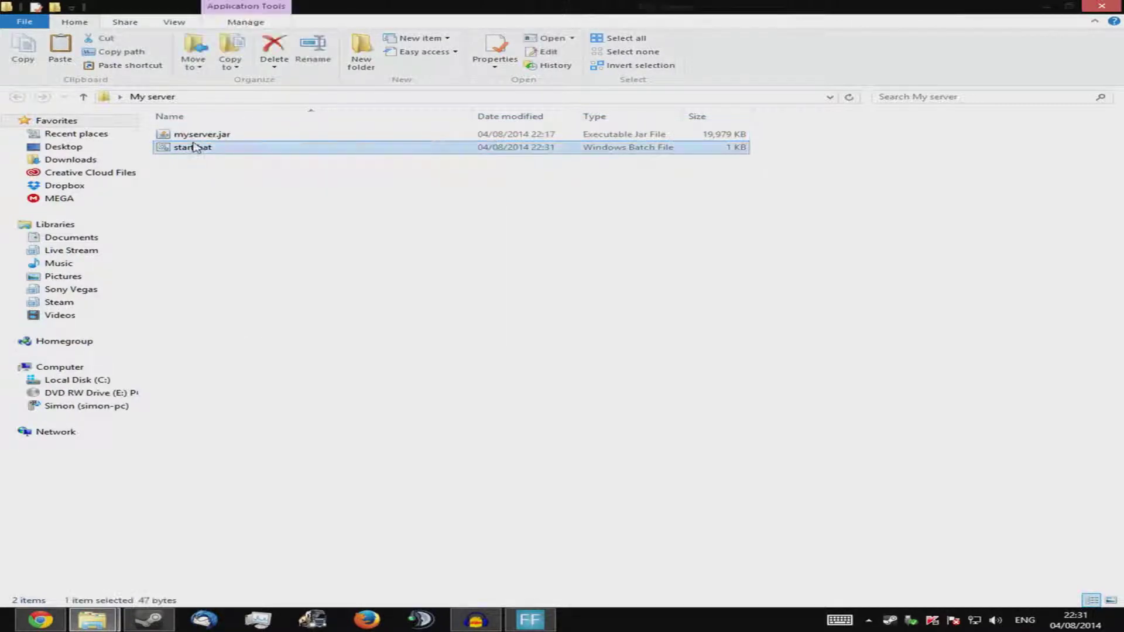
pyautogui.rightClick(194, 147)
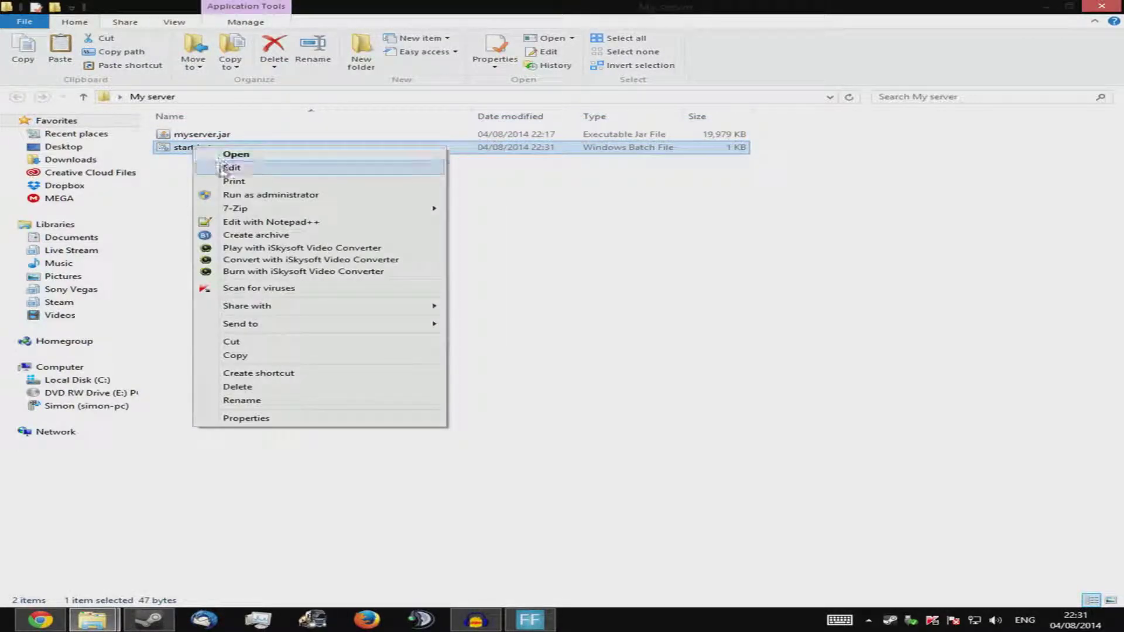
pyautogui.click(222, 167)
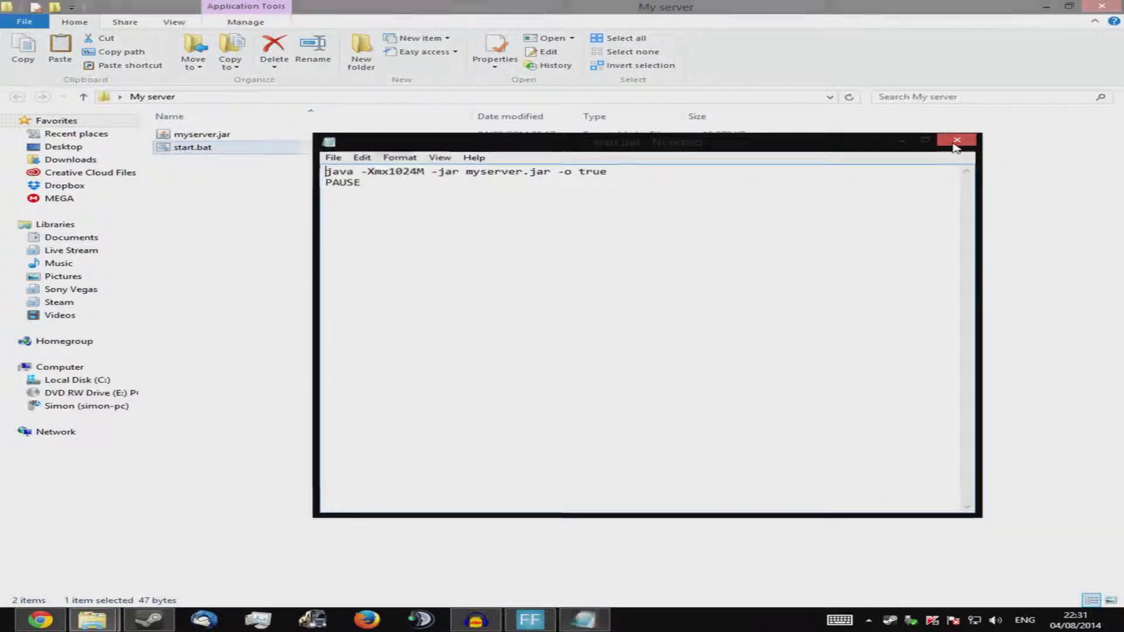
pyautogui.click(956, 139)
pyautogui.doubleClick(276, 151)
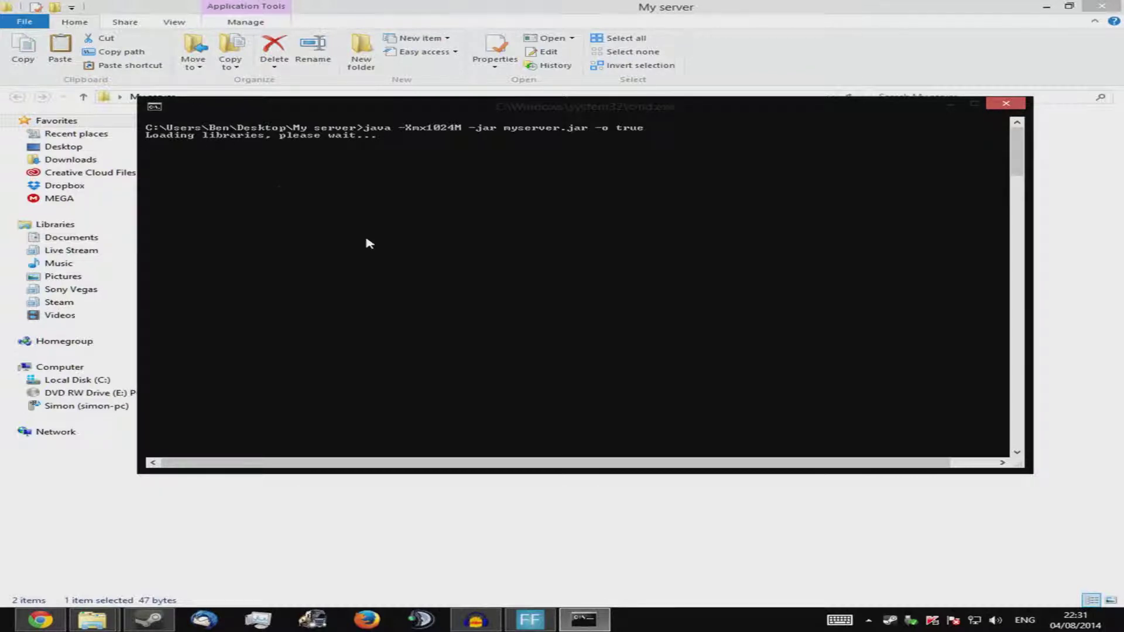
# Let the server finish generating its worlds, then shut it down with the stop command
pyautogui.moveTo(449, 111); pyautogui.dragTo(509, 195)
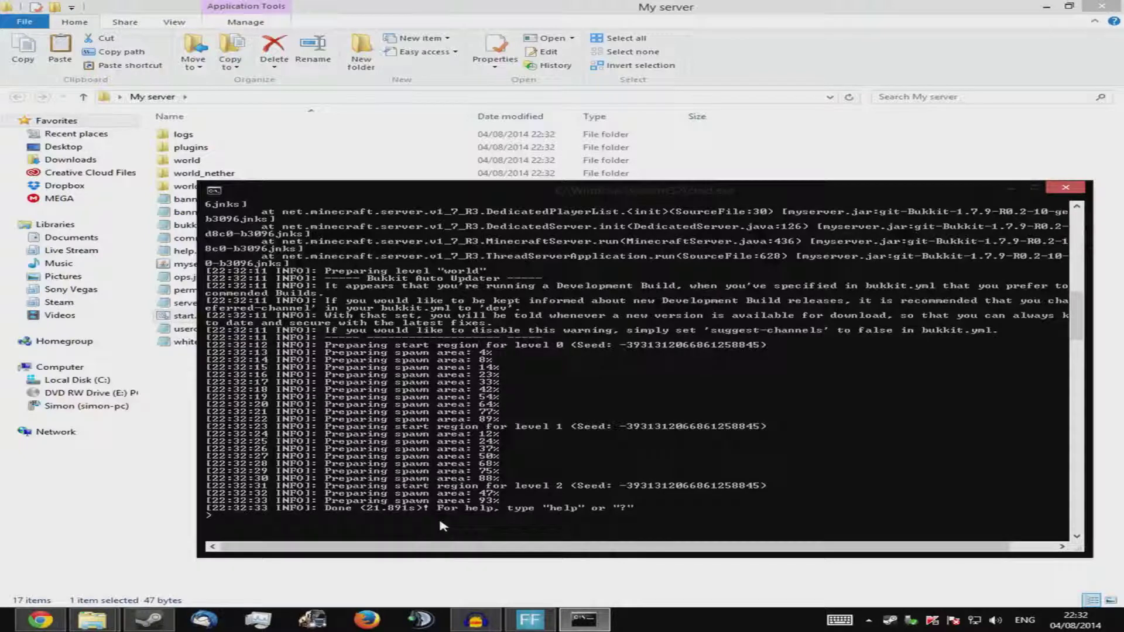
pyautogui.write('stop')
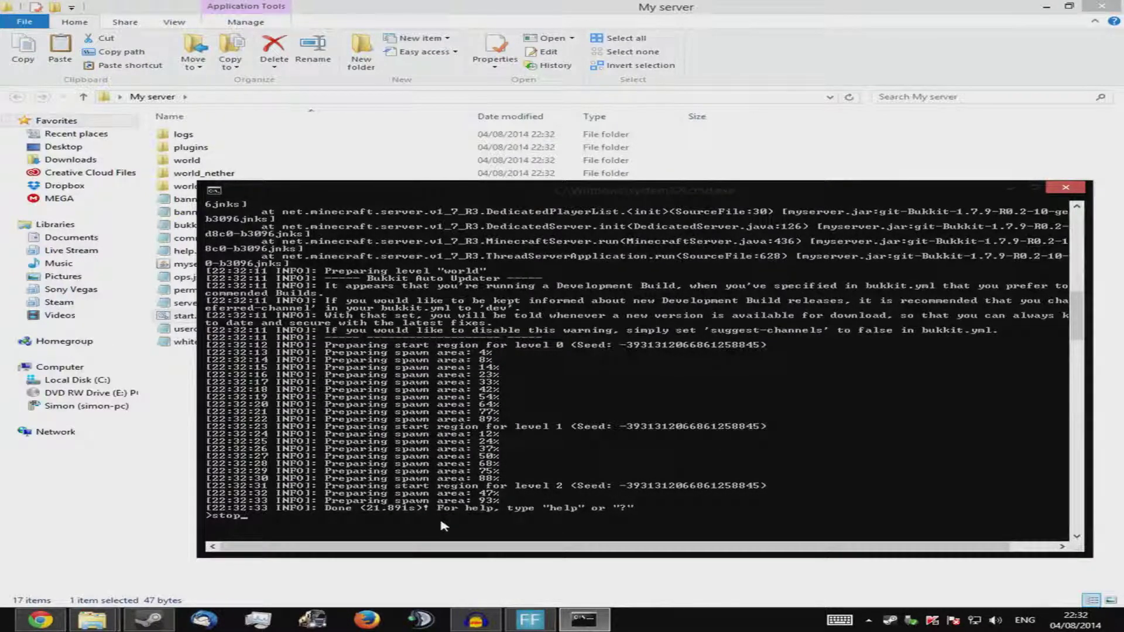
pyautogui.press('Return')
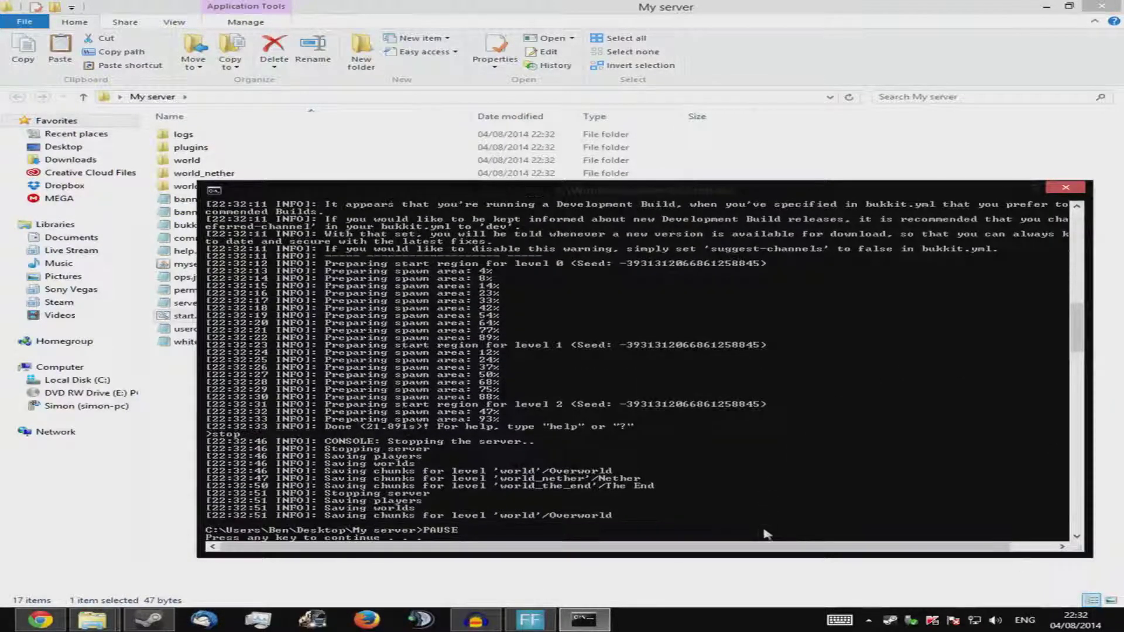
# Close the console window and review the 17 generated items in My server
pyautogui.press('Return')
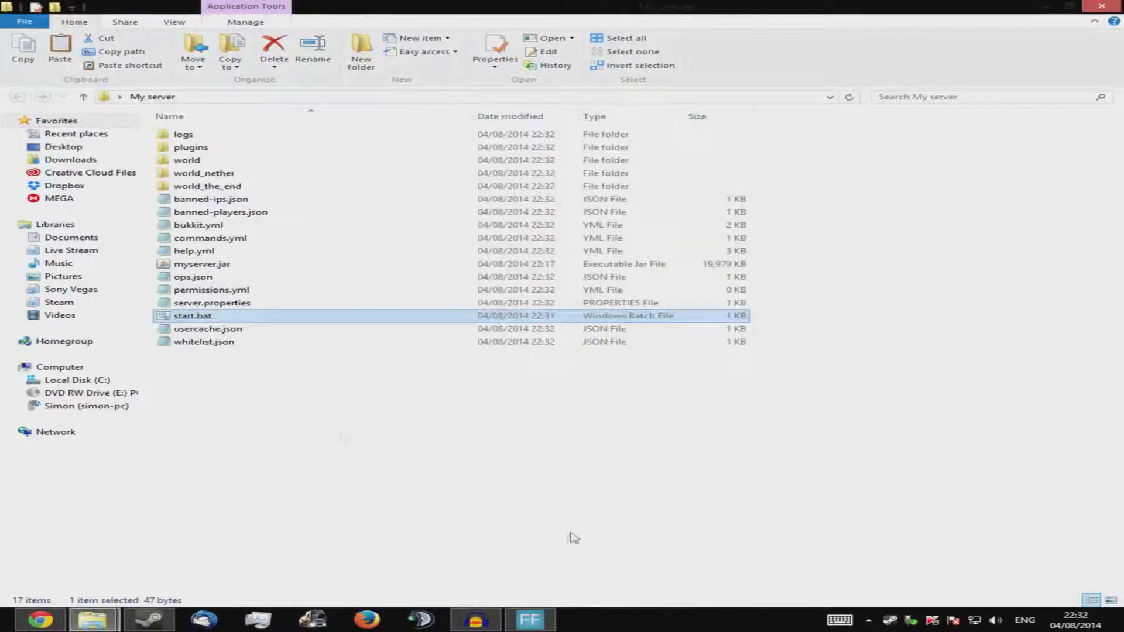
pyautogui.moveTo(262, 400); pyautogui.dragTo(206, 125)
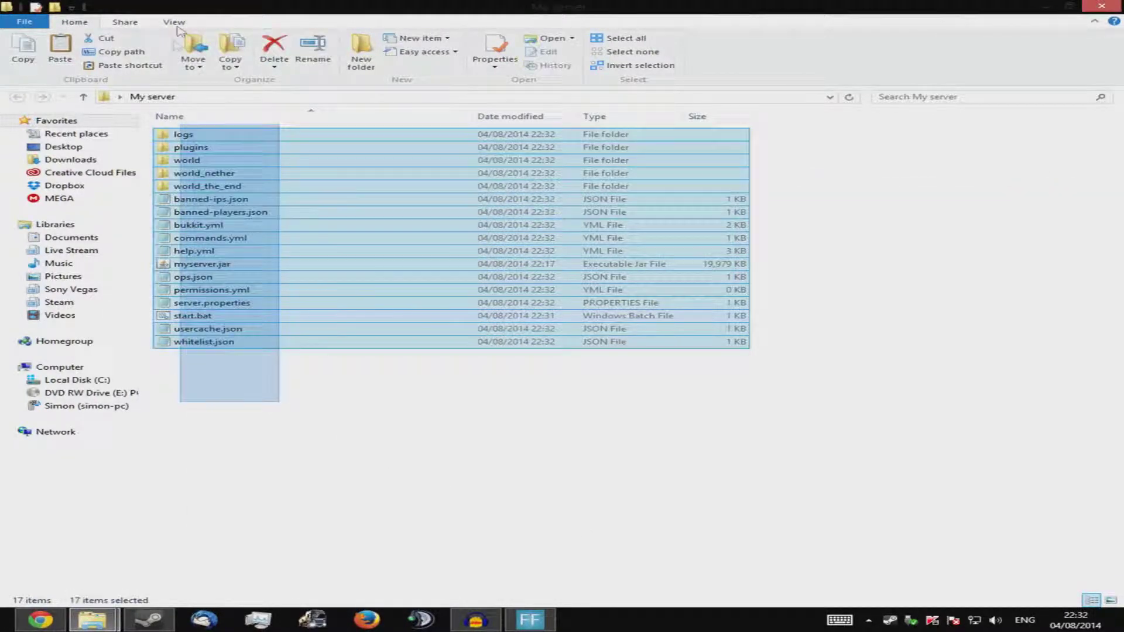
pyautogui.click(268, 351)
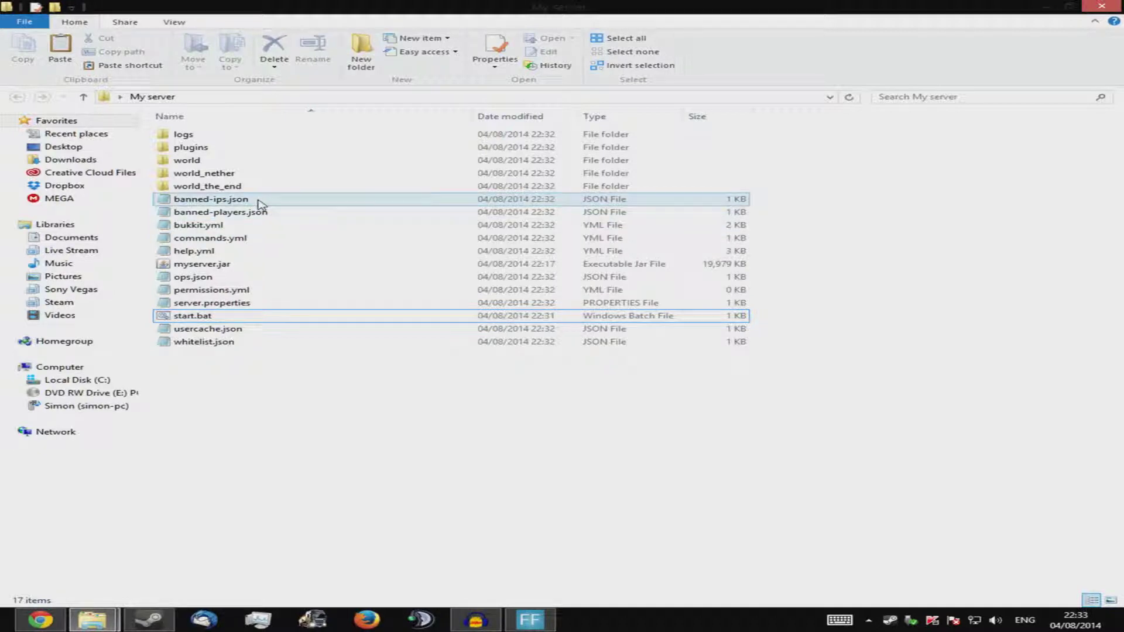
# Try opening banned-ips.json with Notepad, dismiss the Kaspersky scan report, and bring up its menu again
pyautogui.rightClick(258, 201)
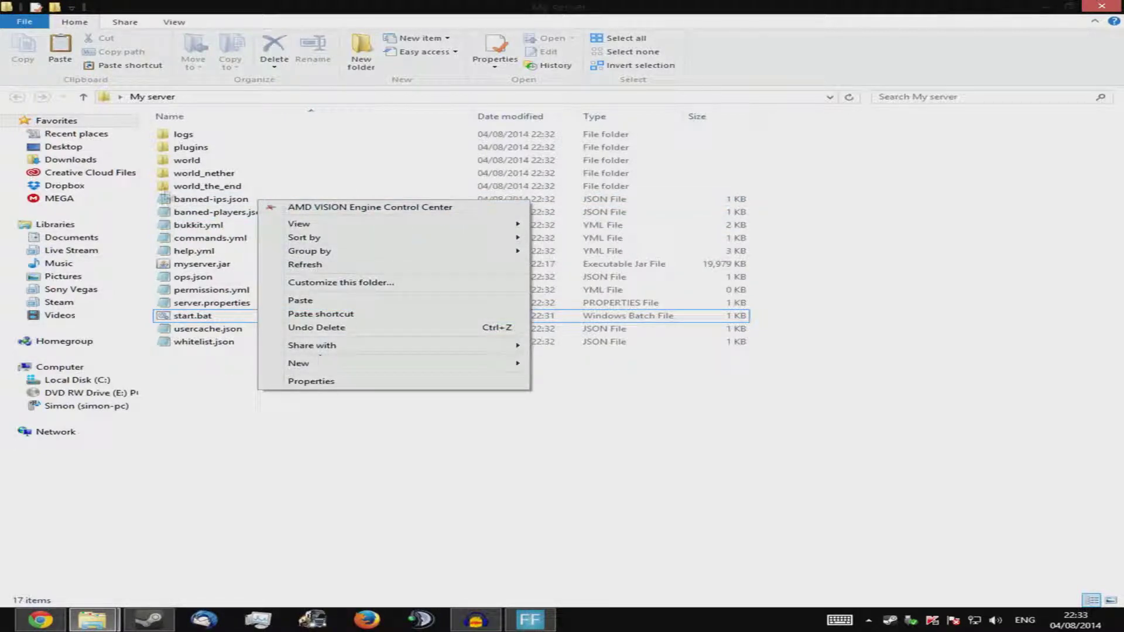
pyautogui.click(199, 200)
pyautogui.rightClick(184, 201)
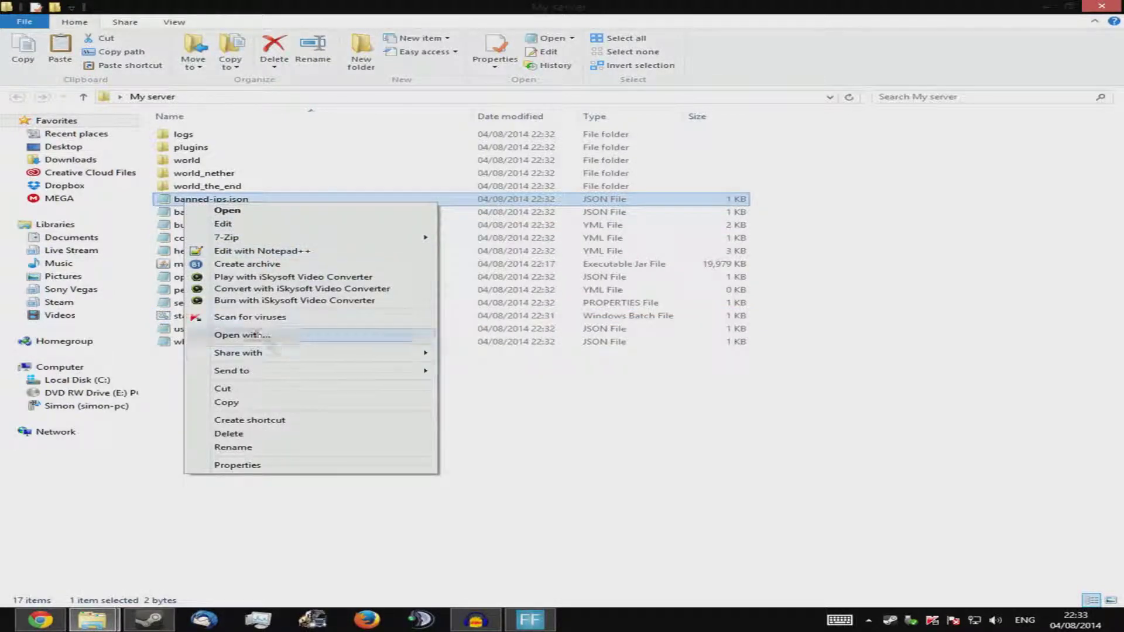
pyautogui.press('Escape')
pyautogui.rightClick(209, 203)
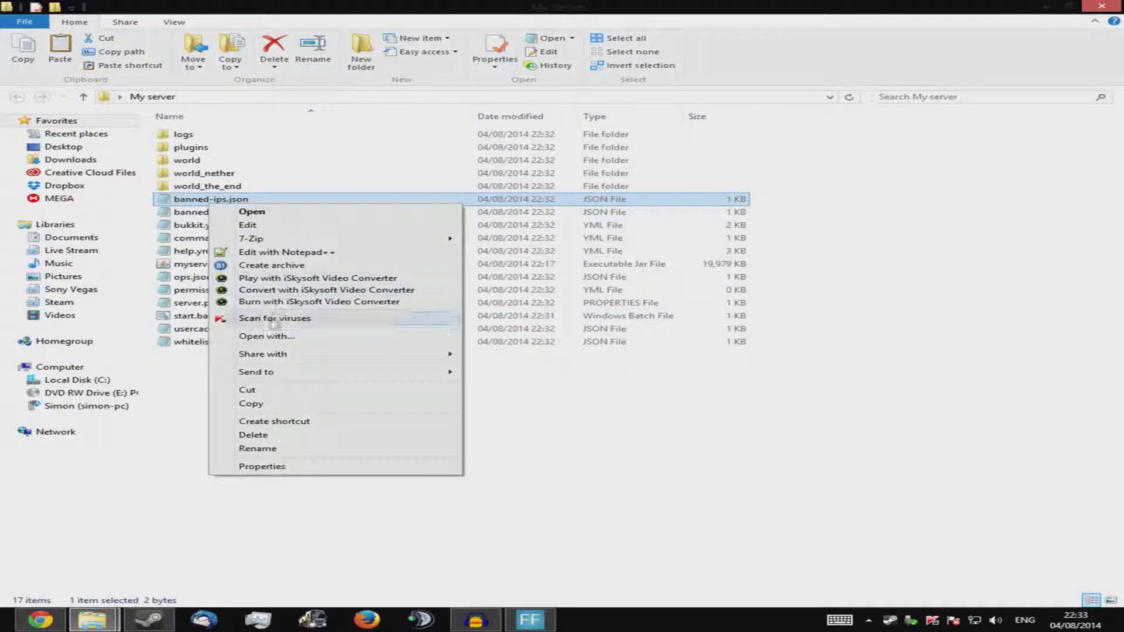
pyautogui.click(278, 335)
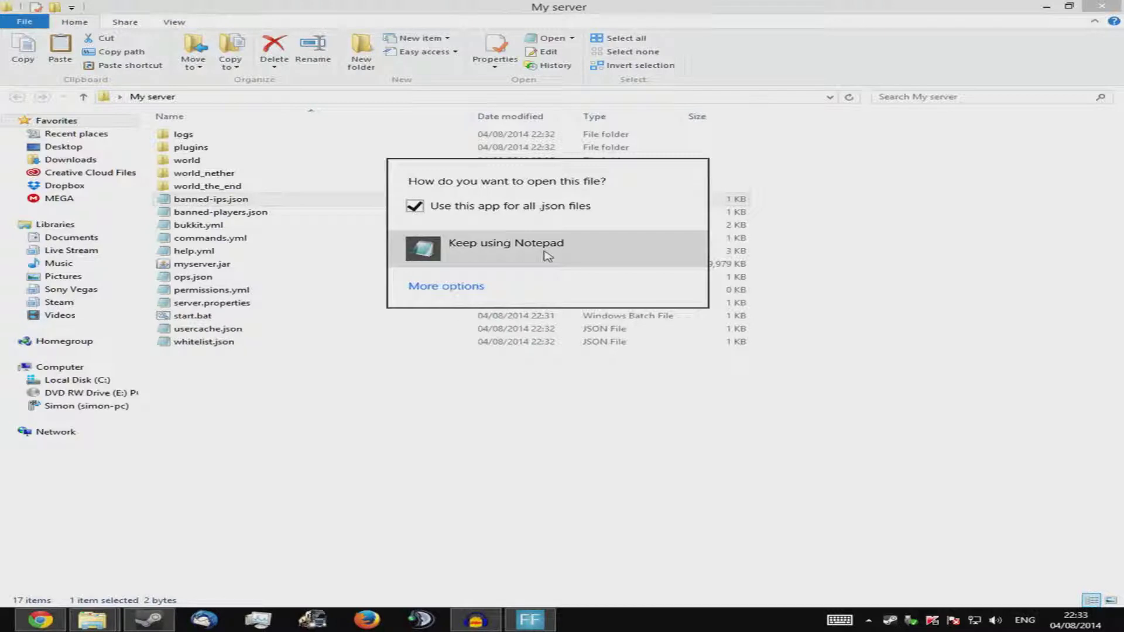
pyautogui.click(547, 255)
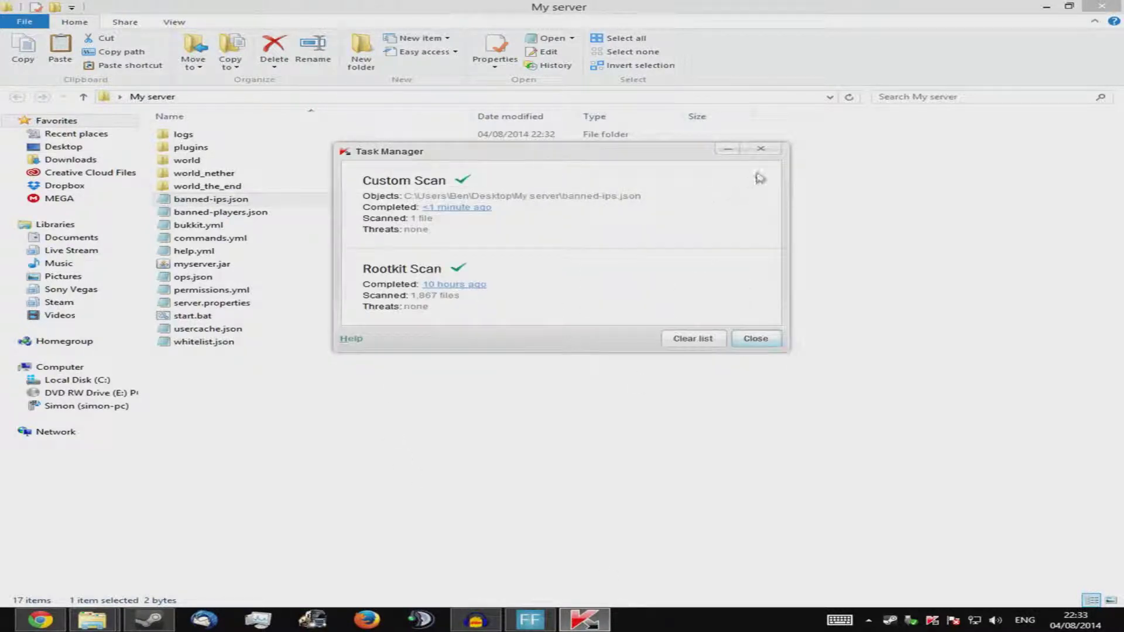
pyautogui.click(761, 148)
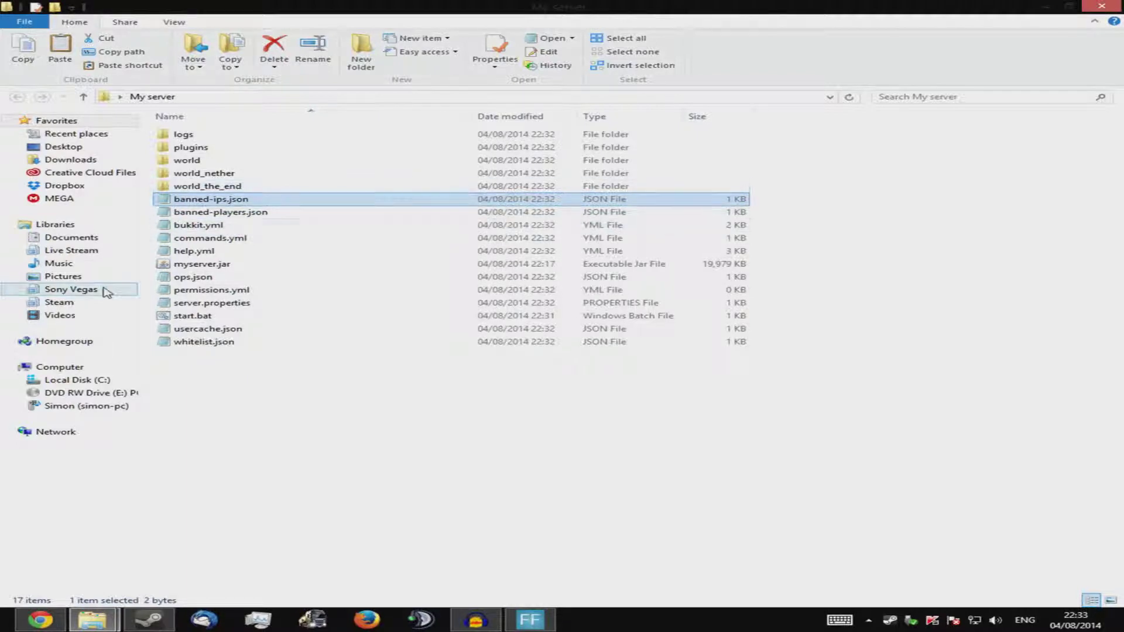
pyautogui.rightClick(217, 201)
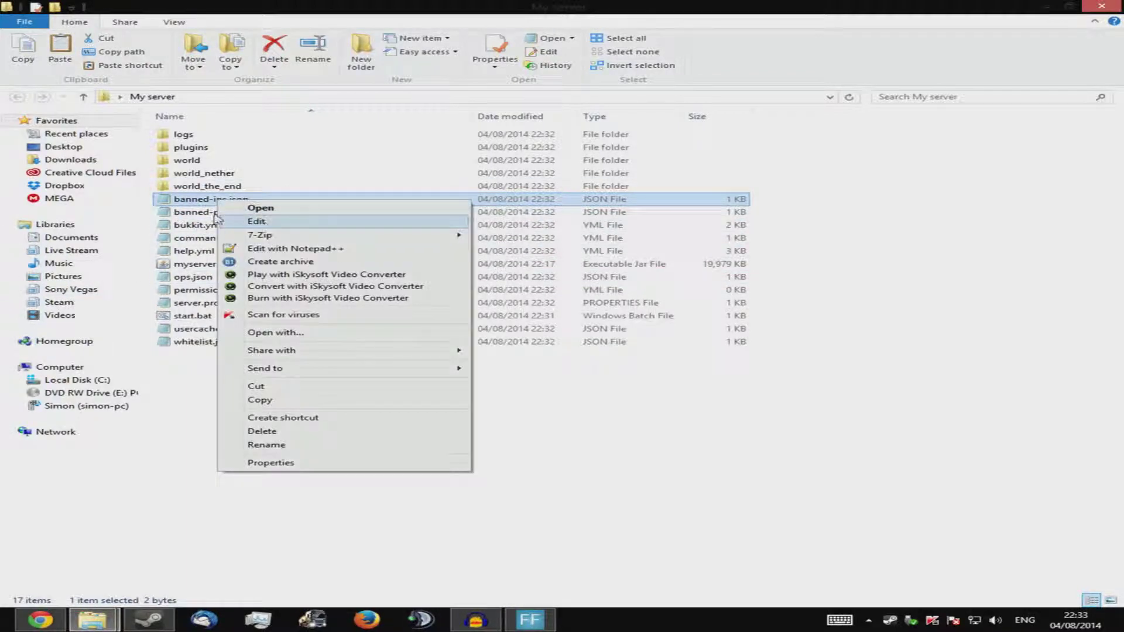
# View banned-ips.json, commands.yml and bukkit.yml in Notepad, closing each one afterwards
pyautogui.click(221, 221)
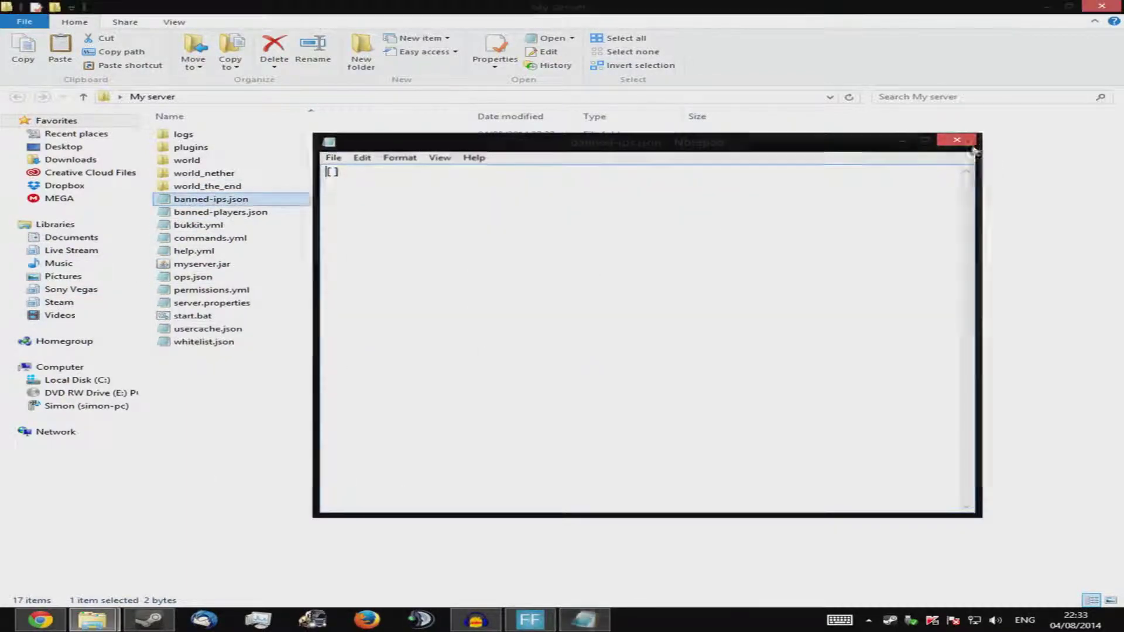
pyautogui.click(972, 146)
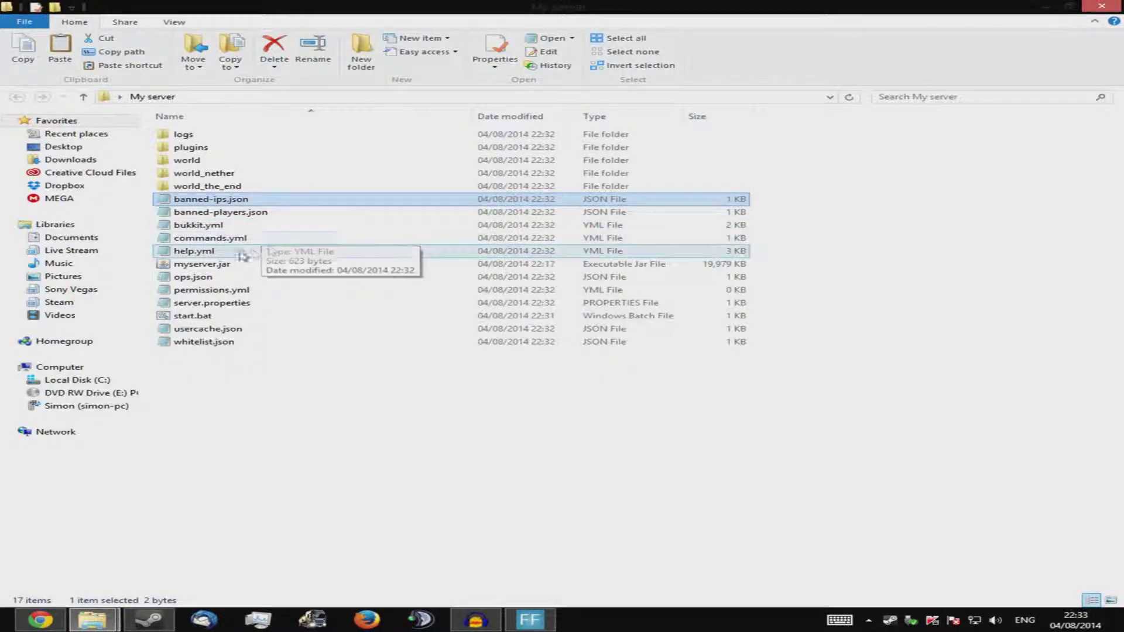
pyautogui.doubleClick(258, 237)
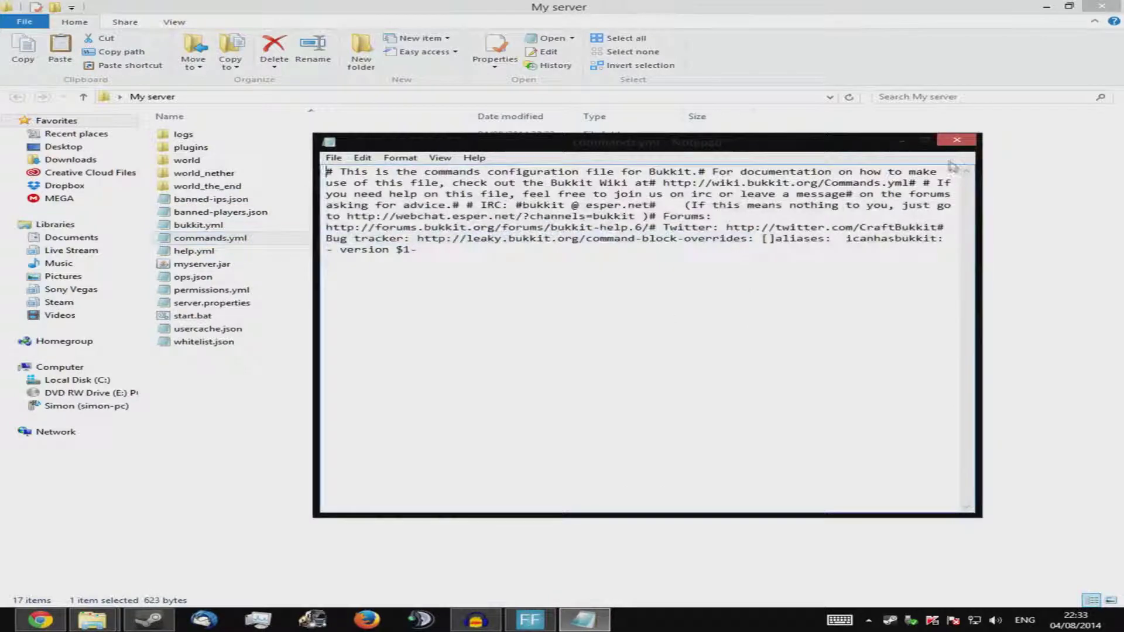
pyautogui.click(958, 141)
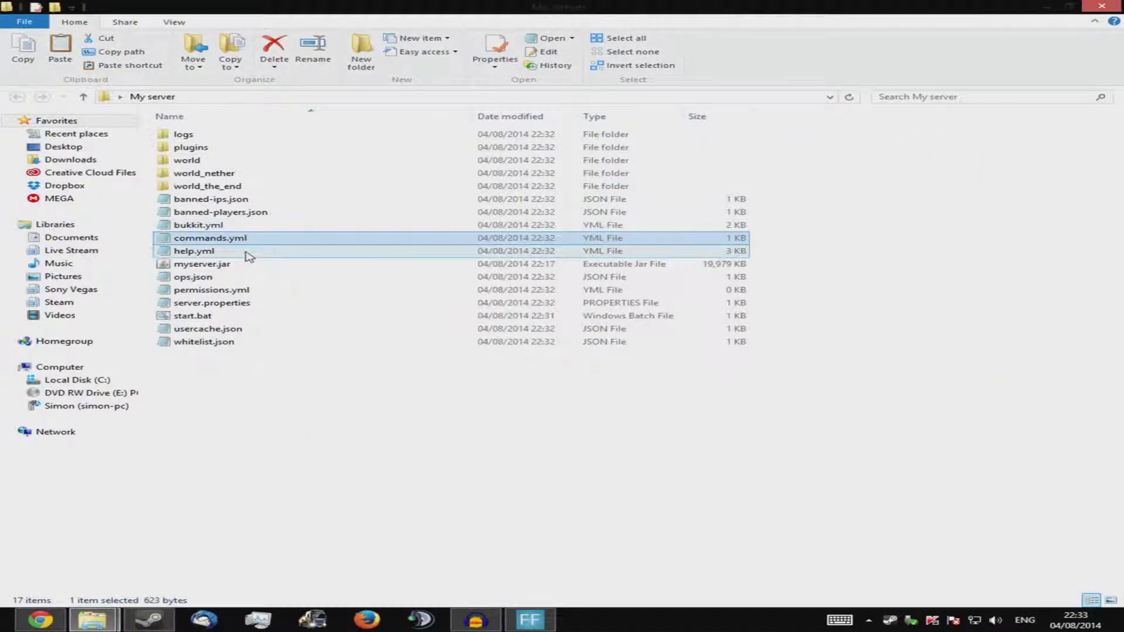
pyautogui.doubleClick(227, 226)
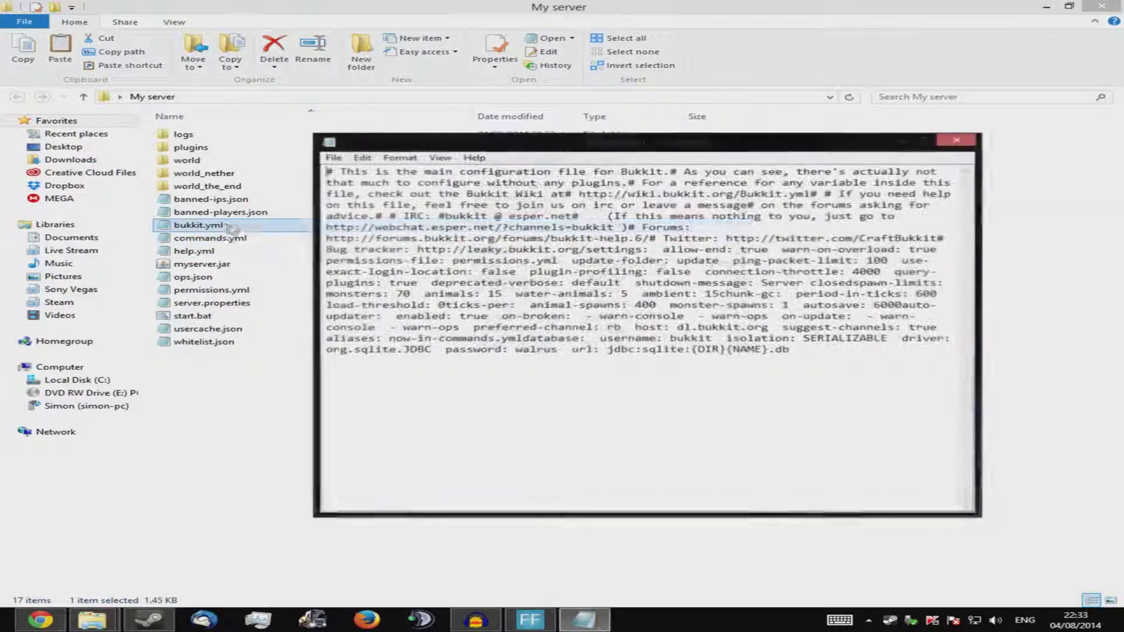
pyautogui.click(965, 141)
# Open help.yml in Notepad to read it
pyautogui.click(219, 237)
pyautogui.rightClick(220, 237)
pyautogui.rightClick(225, 228)
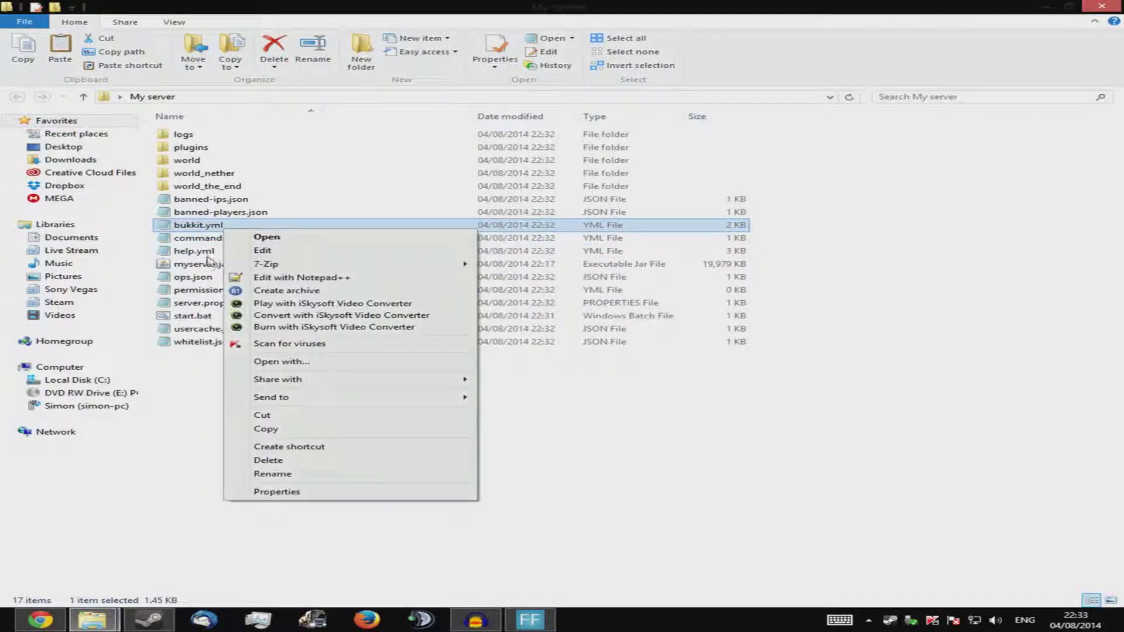
pyautogui.click(202, 252)
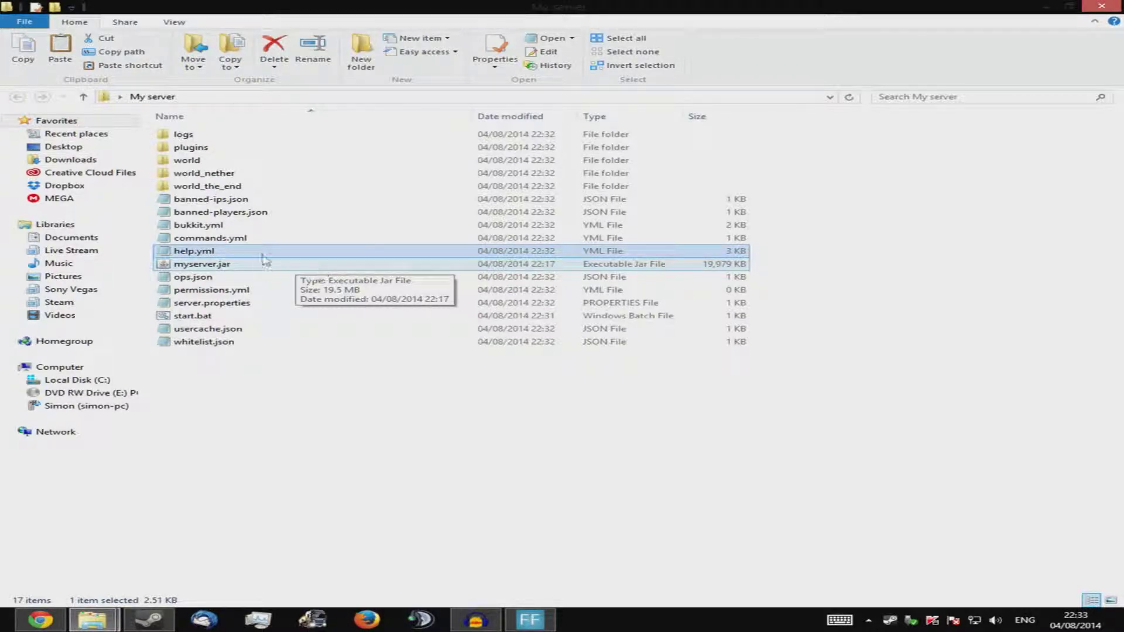
pyautogui.doubleClick(222, 253)
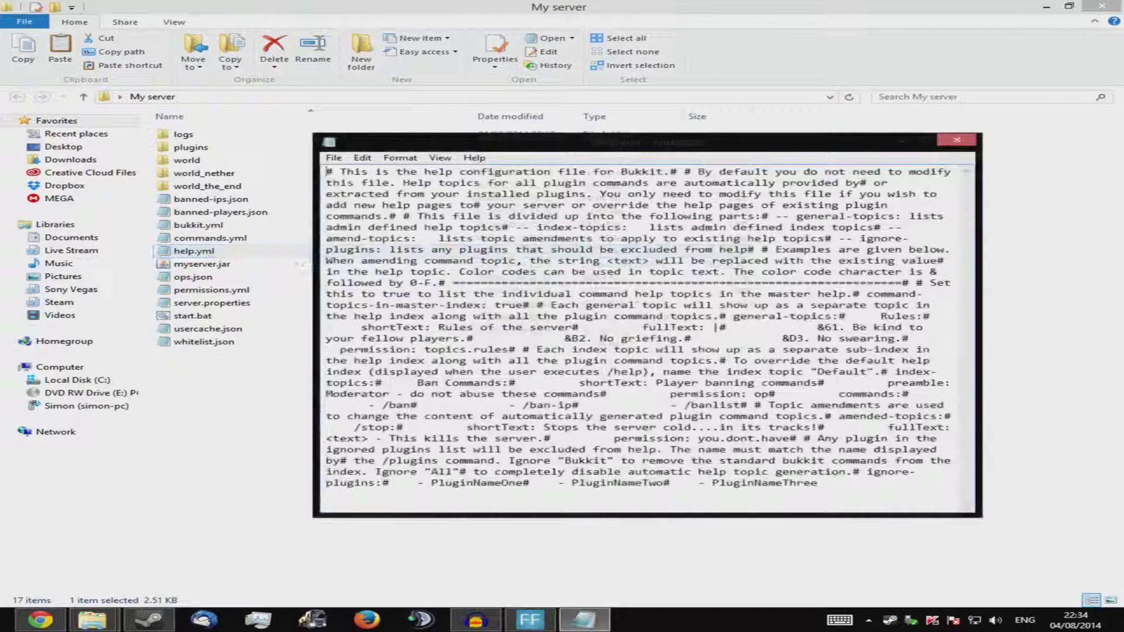
# Read through help.yml, then check the empty ops.json and permissions.yml files in Notepad
pyautogui.moveTo(656, 439); pyautogui.dragTo(837, 250)
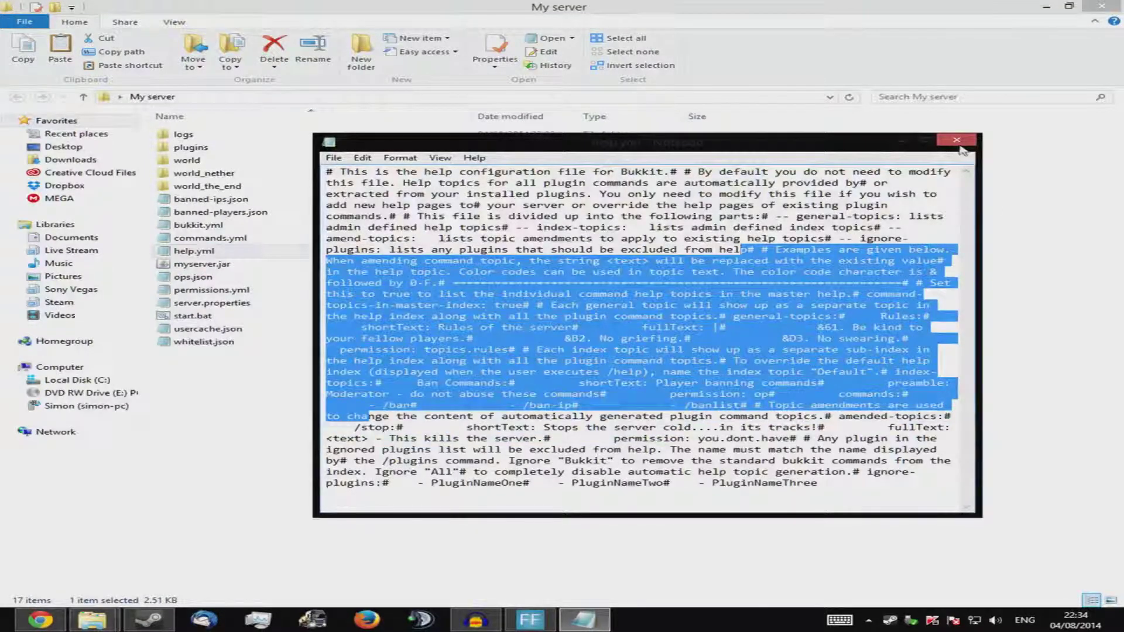
pyautogui.click(956, 139)
pyautogui.doubleClick(227, 279)
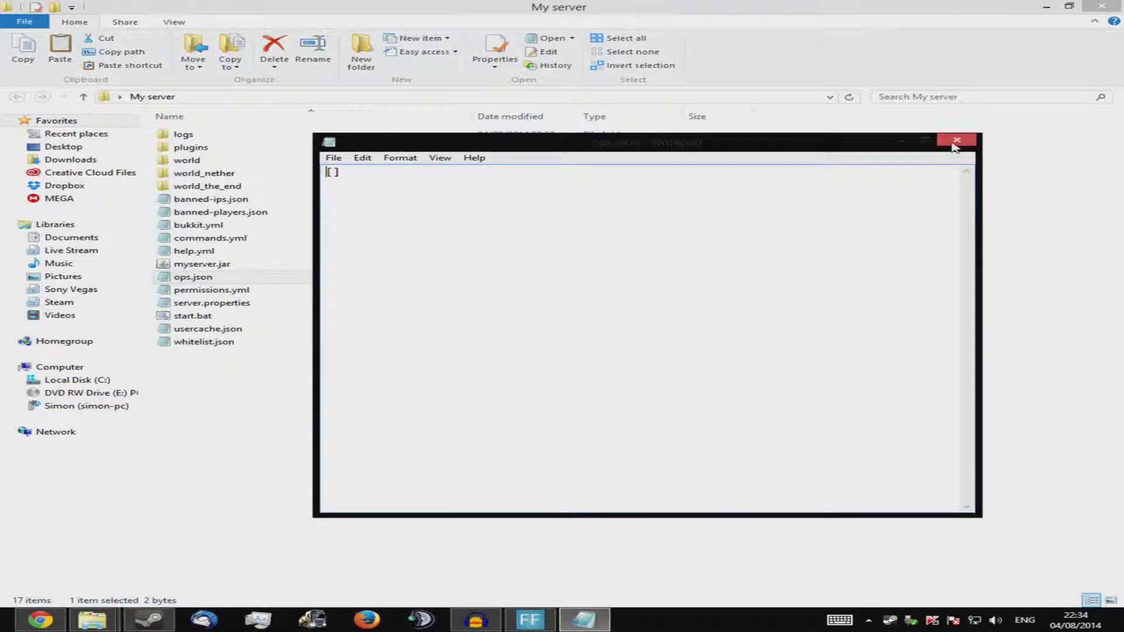
pyautogui.click(954, 140)
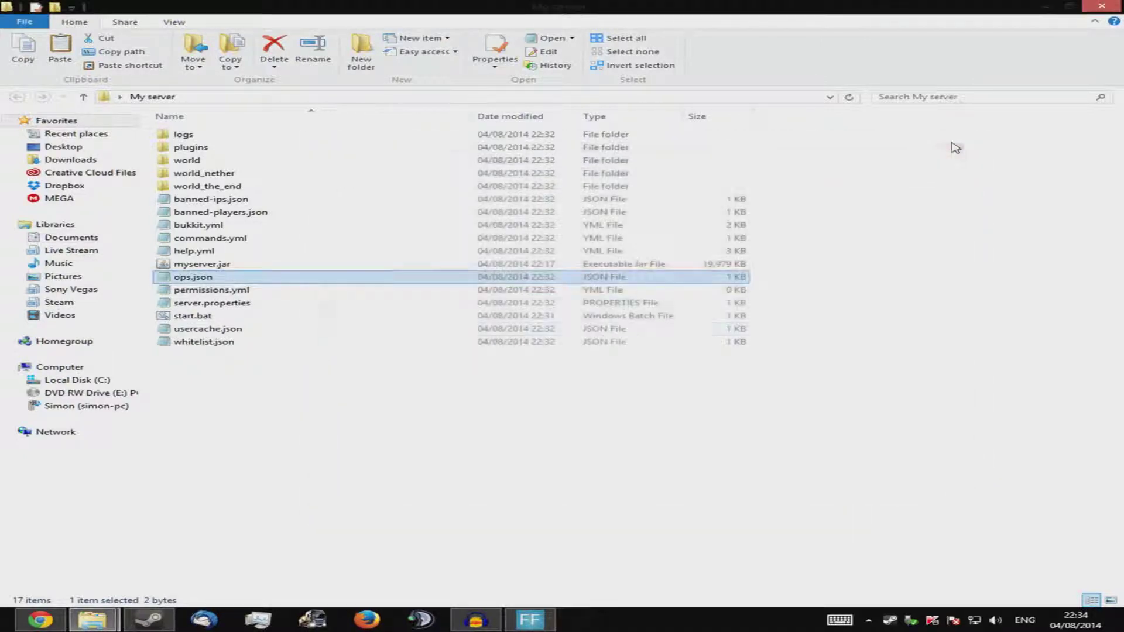
pyautogui.doubleClick(243, 292)
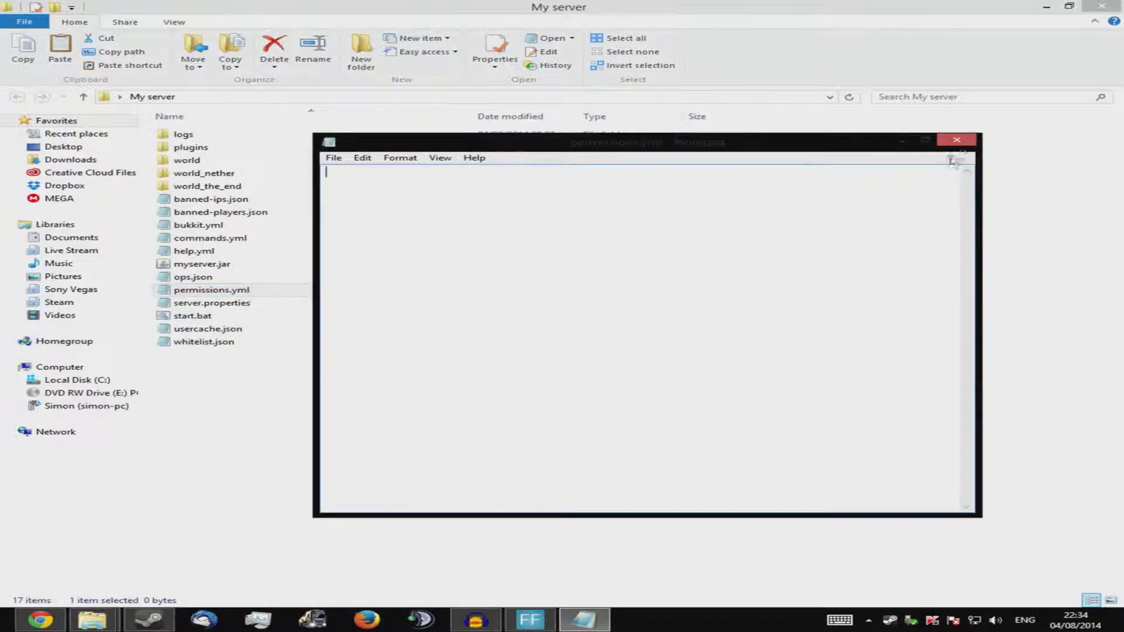
pyautogui.click(957, 140)
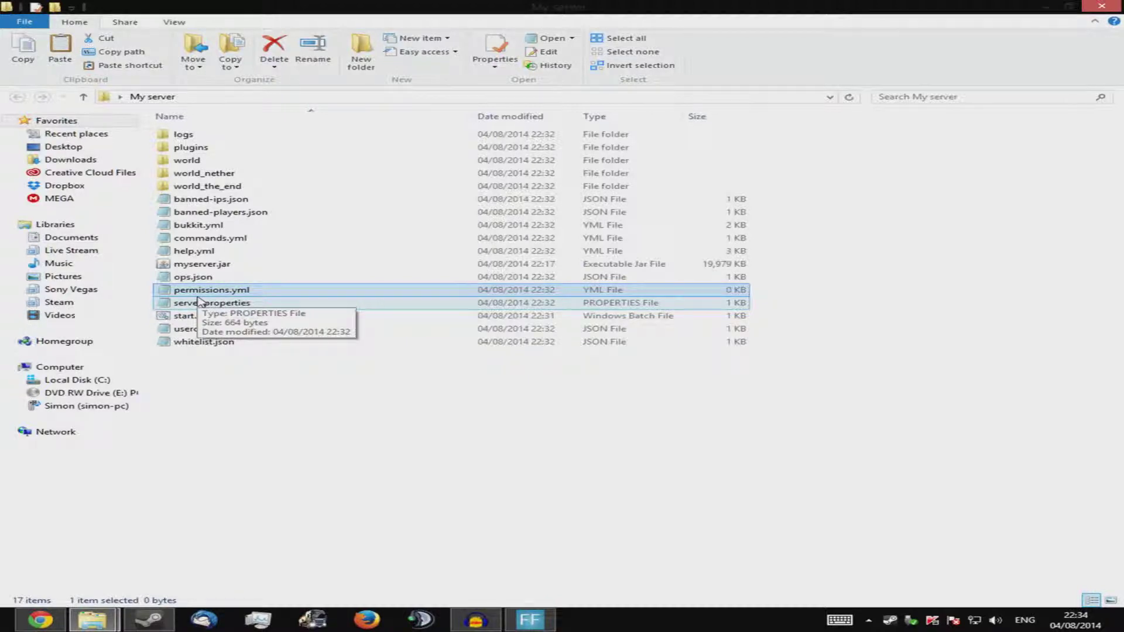
pyautogui.click(199, 301)
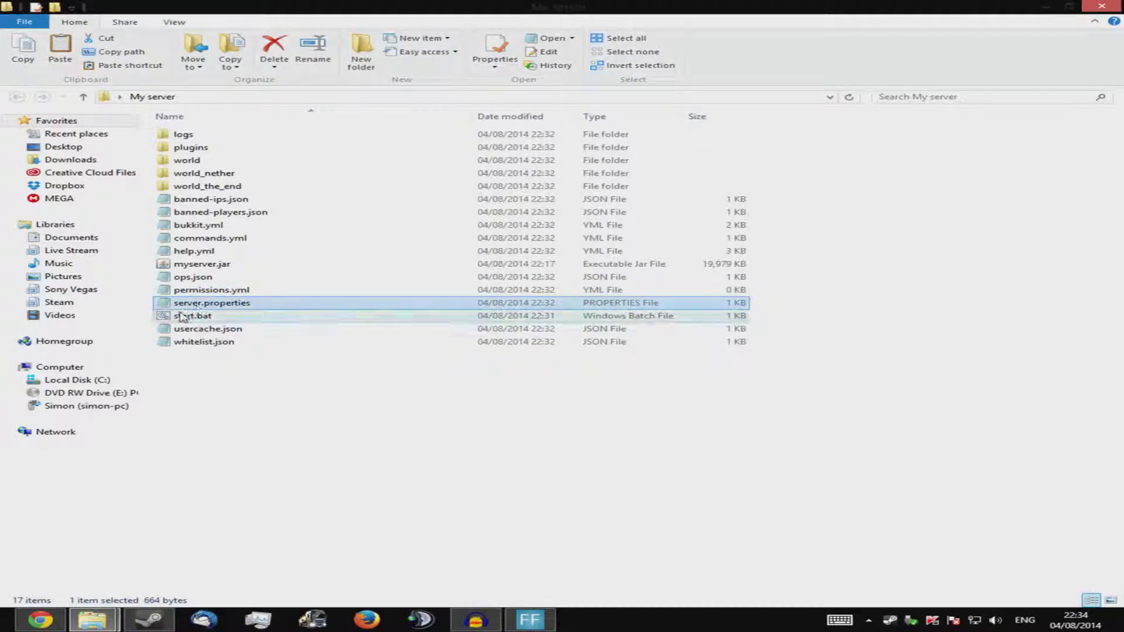
pyautogui.rightClick(163, 306)
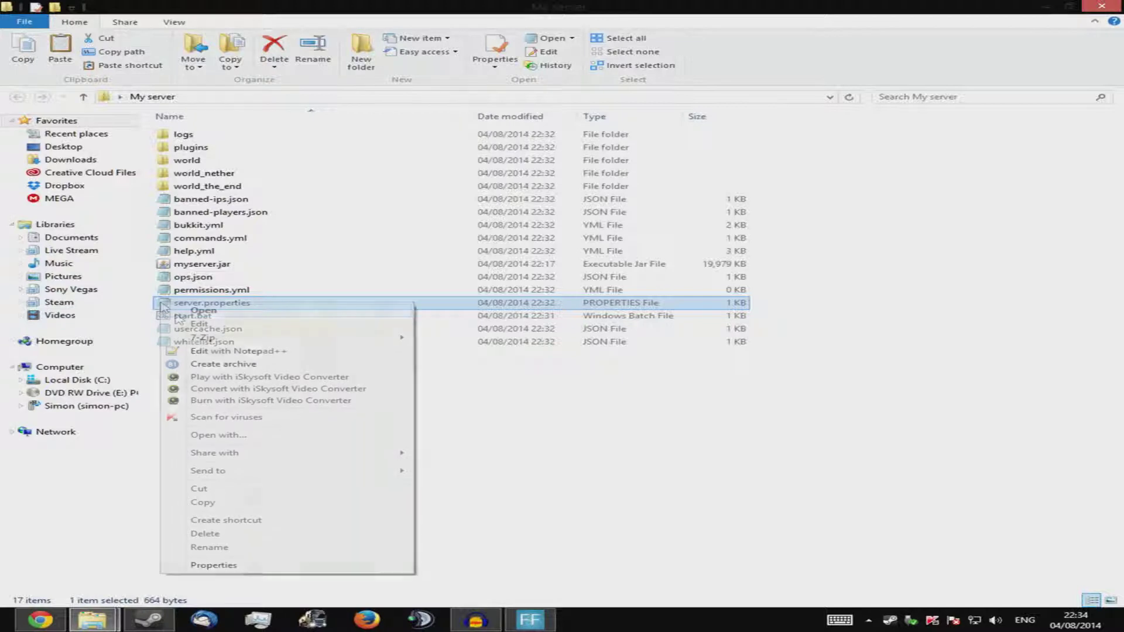
# Open server.properties in Notepad and maximize the window
pyautogui.click(228, 436)
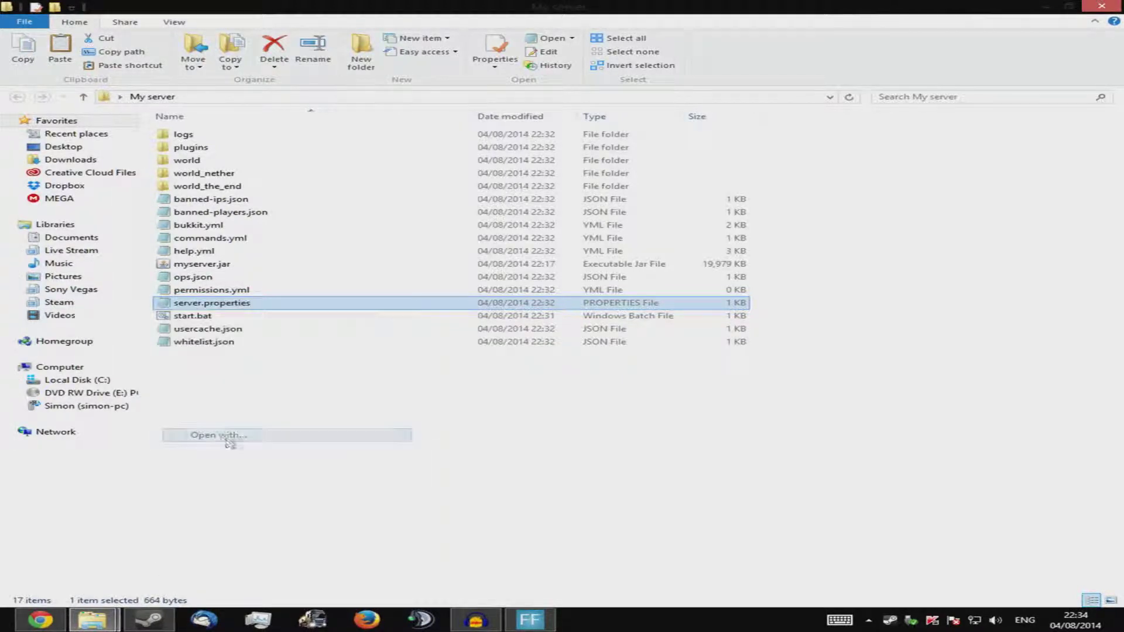
pyautogui.click(527, 244)
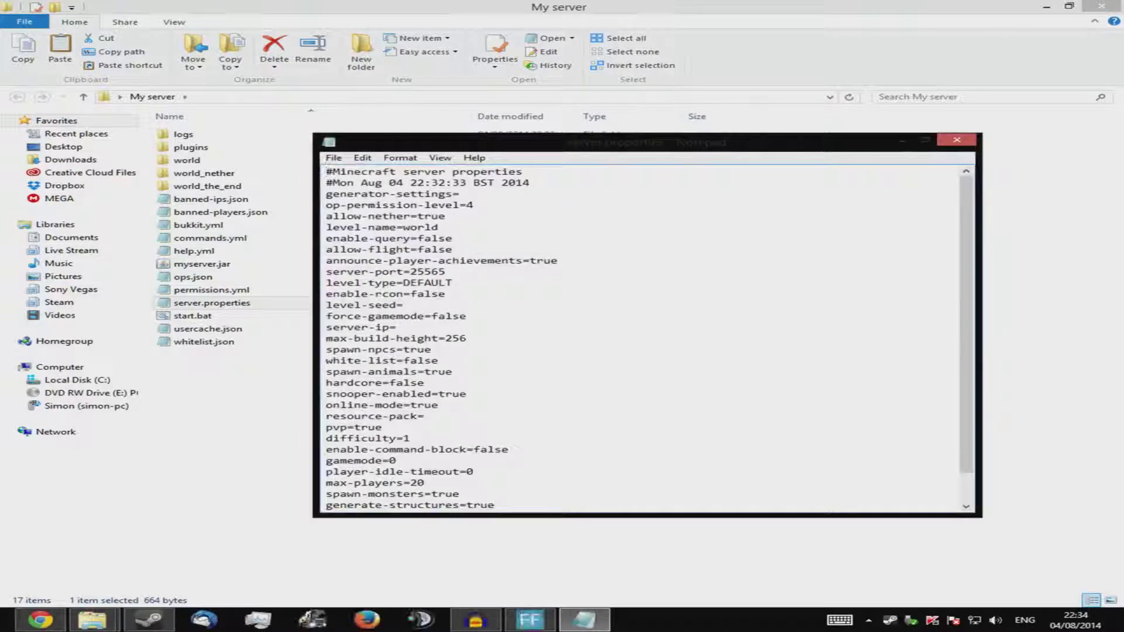
pyautogui.scroll(-1, 649, 340)
pyautogui.moveTo(508, 416); pyautogui.dragTo(326, 216)
pyautogui.click(644, 328)
pyautogui.doubleClick(779, 147)
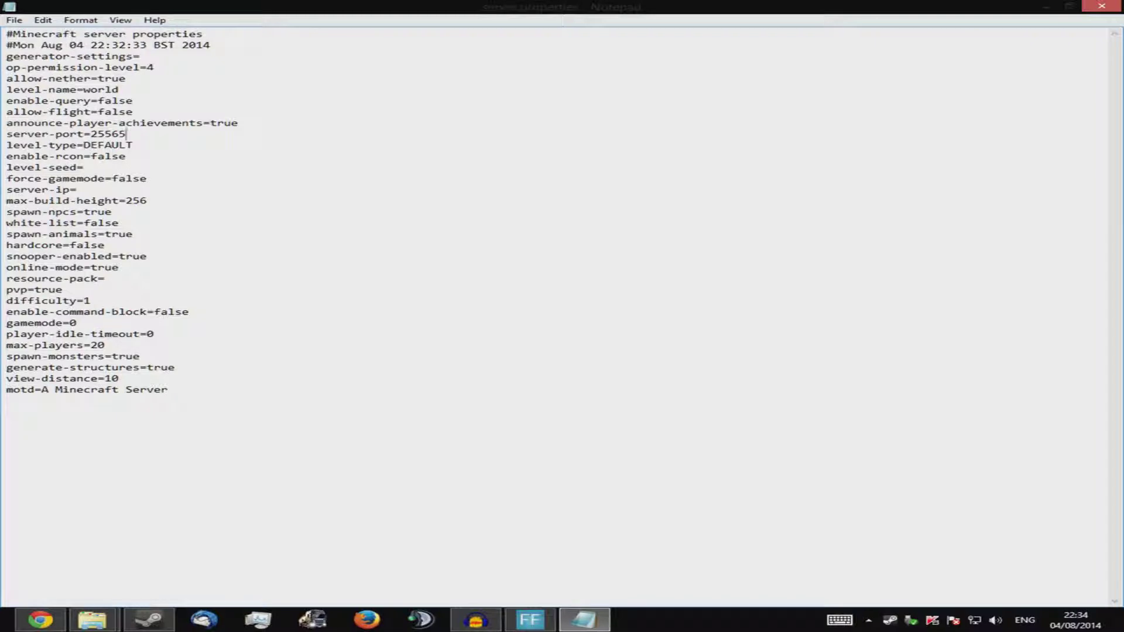
# Change the motd value to pop and move to the view-distance value
pyautogui.moveTo(42, 389); pyautogui.dragTo(169, 390)
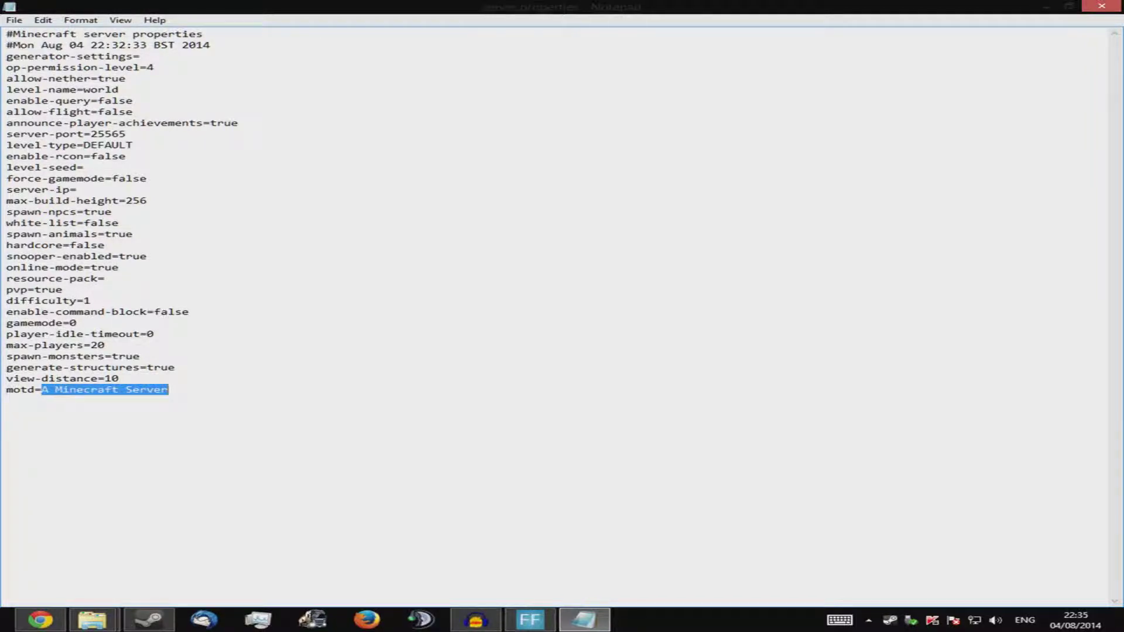
pyautogui.write('pop')
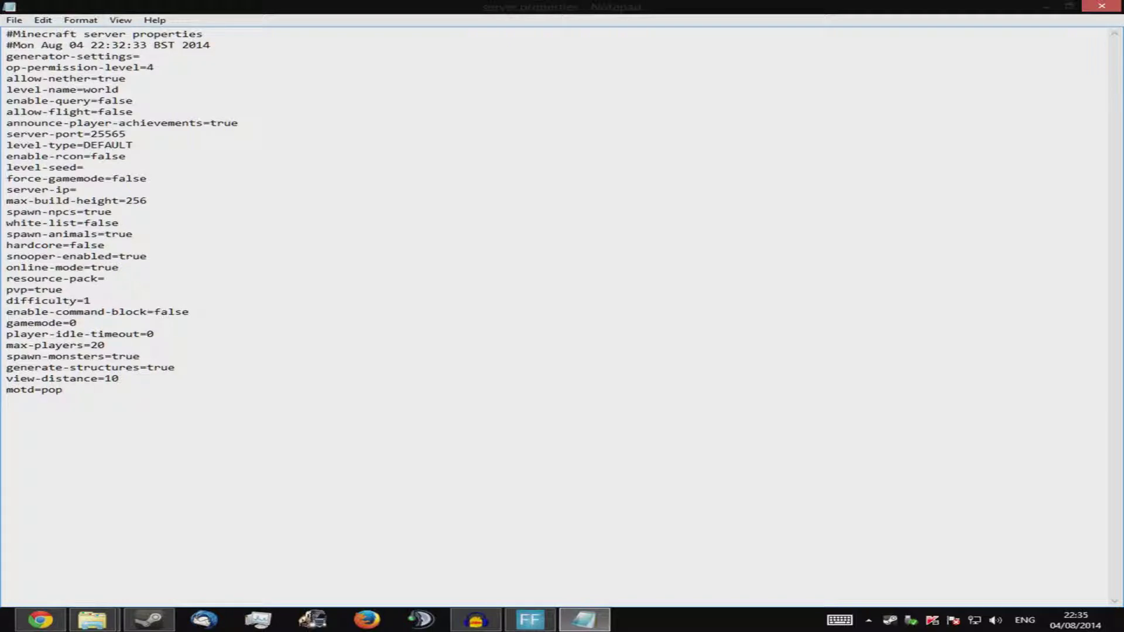
pyautogui.press('Up')
pyautogui.press('Up')
pyautogui.click(111, 378)
pyautogui.hotkey('shift', 'End')
pyautogui.hotkey('shift', 'Left')
pyautogui.hotkey('shift', 'Left')
pyautogui.hotkey('shift', 'Left')
pyautogui.hotkey('shift', 'Left')
pyautogui.hotkey('shift', 'Left')
pyautogui.hotkey('shift', 'Left')
pyautogui.hotkey('shift', 'Left')
pyautogui.hotkey('shift', 'Left')
pyautogui.hotkey('shift', 'Left')
pyautogui.hotkey('shift', 'Left')
pyautogui.hotkey('shift', 'Left')
pyautogui.hotkey('shift', 'Left')
pyautogui.hotkey('shift', 'Left')
pyautogui.hotkey('shift', 'Left')
pyautogui.hotkey('shift', 'Left')
pyautogui.hotkey('shift', 'Left')
pyautogui.hotkey('shift', 'Left')
pyautogui.hotkey('shift', 'Left')
pyautogui.hotkey('shift', 'Left')
pyautogui.hotkey('shift', 'Left')
pyautogui.press('End')
pyautogui.press('Up')
pyautogui.hotkey('shift', 'Left')
pyautogui.hotkey('shift', 'Left')
pyautogui.hotkey('shift', 'Left')
pyautogui.hotkey('shift', 'Left')
pyautogui.moveTo(106, 344); pyautogui.dragTo(100, 345)
pyautogui.write('00000')
pyautogui.press('BackSpace')
pyautogui.press('BackSpace')
pyautogui.press('BackSpace')
pyautogui.press('BackSpace')
pyautogui.click(154, 334)
pyautogui.click(77, 324)
pyautogui.moveTo(77, 322); pyautogui.dragTo(158, 311)
pyautogui.click(158, 311)
pyautogui.click(184, 311)
pyautogui.click(90, 301)
pyautogui.press('Up')
pyautogui.hotkey('shift', 'Left')
pyautogui.hotkey('shift', 'Left')
pyautogui.hotkey('shift', 'Left')
pyautogui.hotkey('shift', 'Left')
pyautogui.press('Up')
pyautogui.press('Home')
pyautogui.hotkey('shift', 'End')
pyautogui.press('End')
pyautogui.hotkey('shift', 'Left')
pyautogui.hotkey('shift', 'Left')
pyautogui.hotkey('shift', 'Left')
pyautogui.hotkey('shift', 'Left')
pyautogui.click(147, 256)
# Highlight the spawn-animals through snooper-enabled settings and the white-list value false
pyautogui.moveTo(148, 256); pyautogui.dragTo(105, 234)
pyautogui.click(34, 268)
pyautogui.click(106, 245)
pyautogui.moveTo(84, 223); pyautogui.dragTo(119, 222)
pyautogui.click(119, 222)
# Point out the white-list, max-build-height and empty server-ip lines, then bring up the Start screen
pyautogui.hotkey('shift', 'Home')
pyautogui.press('End')
pyautogui.click(146, 200)
pyautogui.hotkey('shift', 'Home')
pyautogui.press('End')
pyautogui.click(77, 189)
pyautogui.press('super')
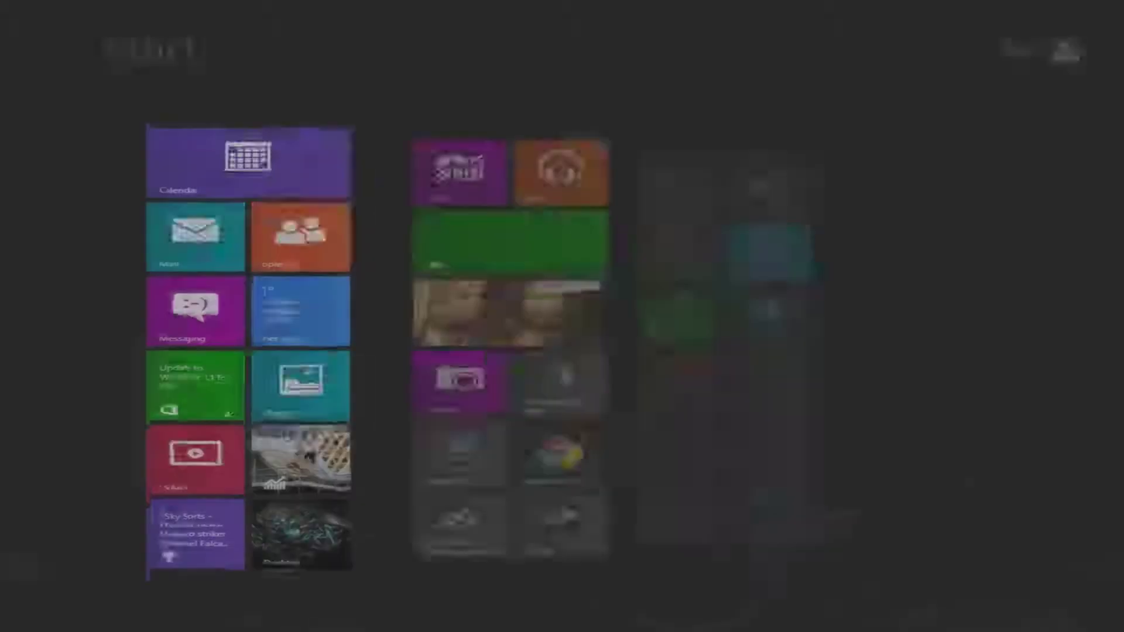
# Launch Command Prompt with cmd and run ipconfig to find the IPv4 address 192.168.0.2
pyautogui.write('cmd\\')
pyautogui.press('BackSpace')
pyautogui.press('Return')
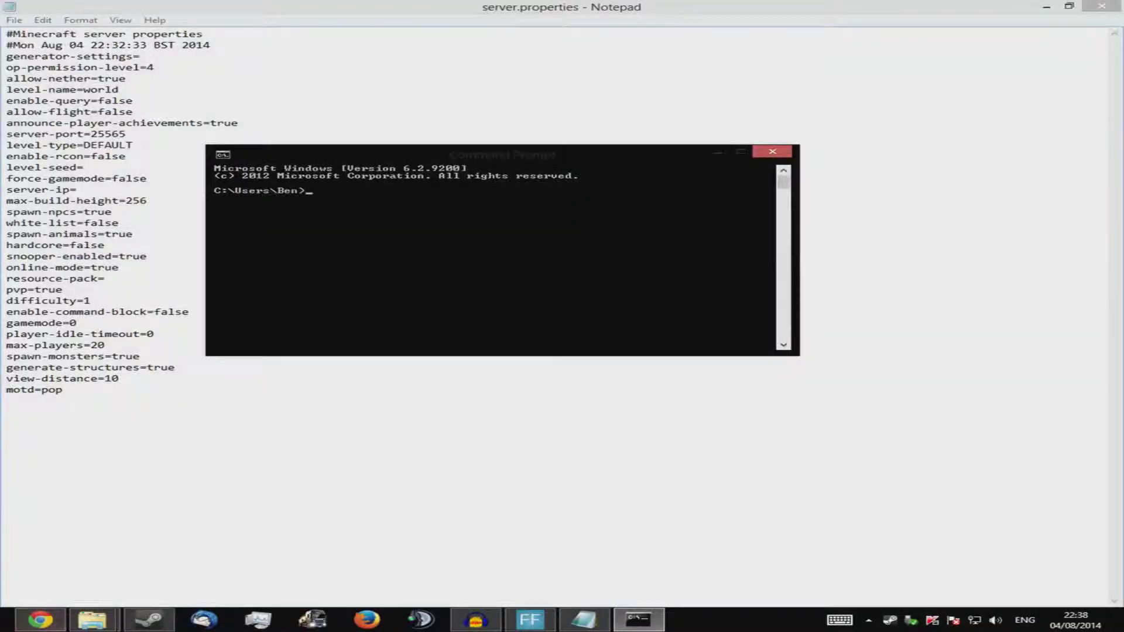
pyautogui.write('ipconfig')
pyautogui.press('Return')
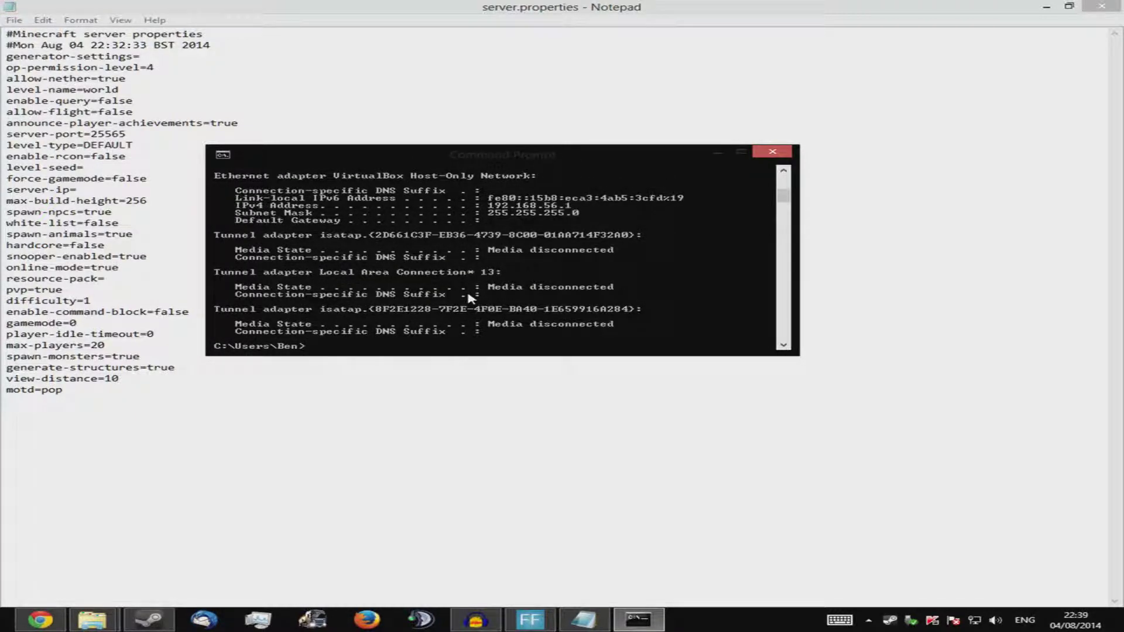
pyautogui.scroll(7, 469, 298)
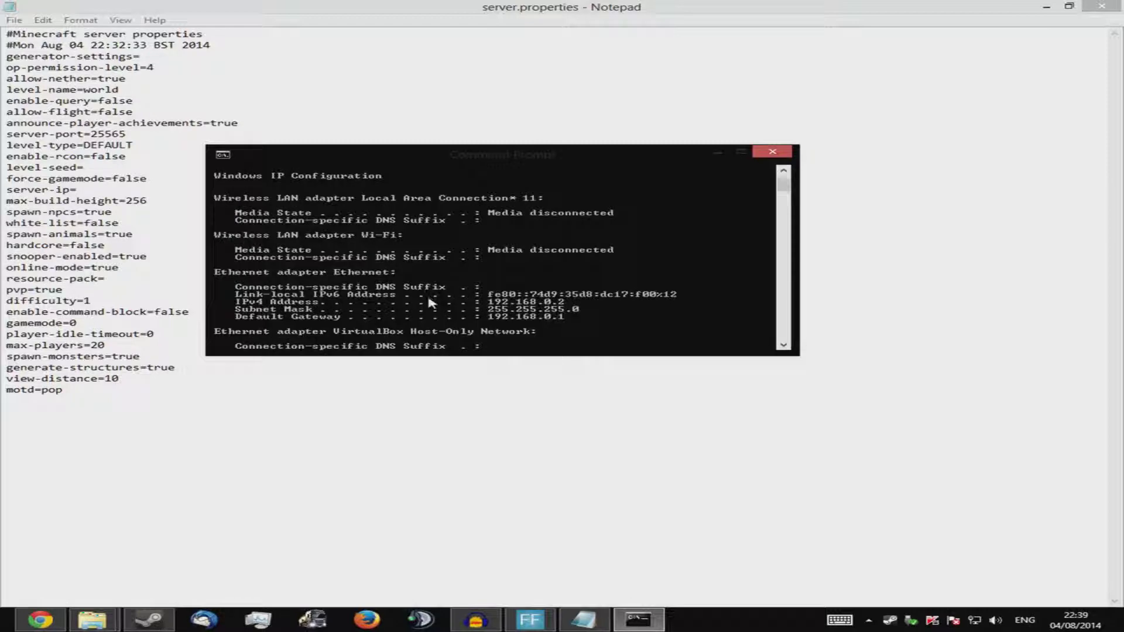
pyautogui.scroll(-1, 429, 302)
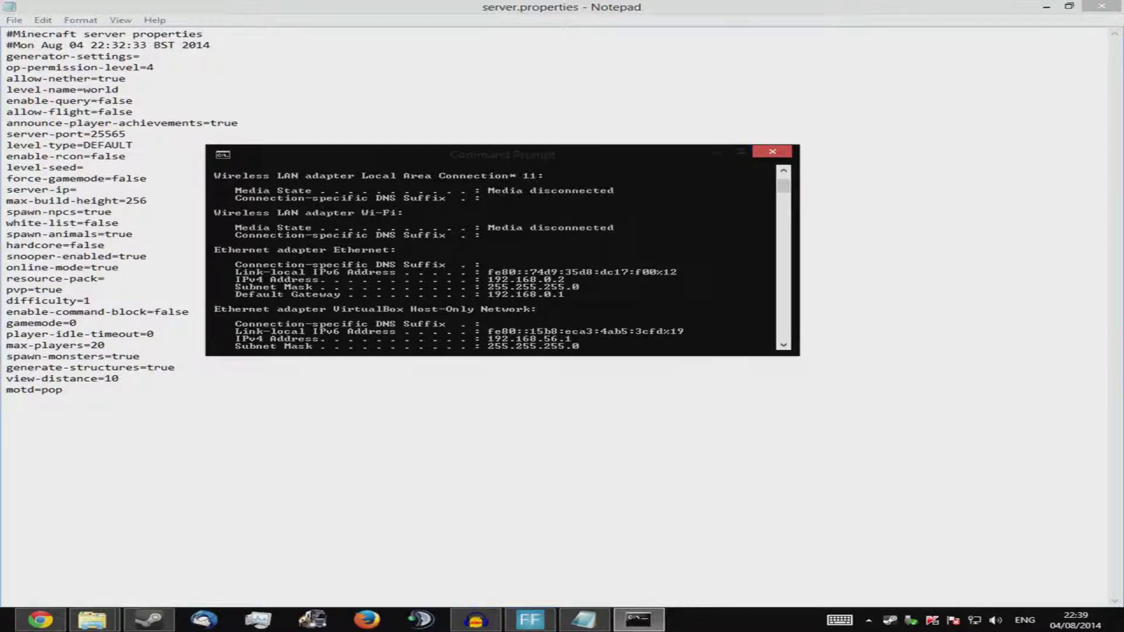
pyautogui.click(773, 153)
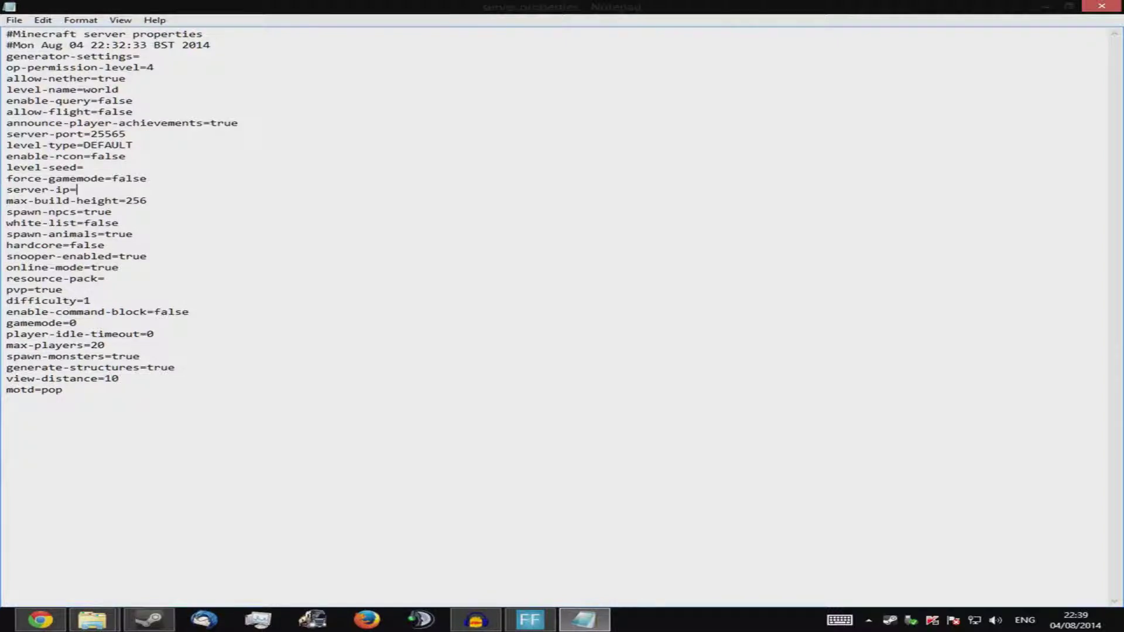
# Review the force-gamemode and empty level-seed values, then restore and re-maximize Notepad
pyautogui.moveTo(147, 179); pyautogui.dragTo(112, 179)
pyautogui.click(133, 178)
pyautogui.click(84, 166)
pyautogui.doubleClick(398, 11)
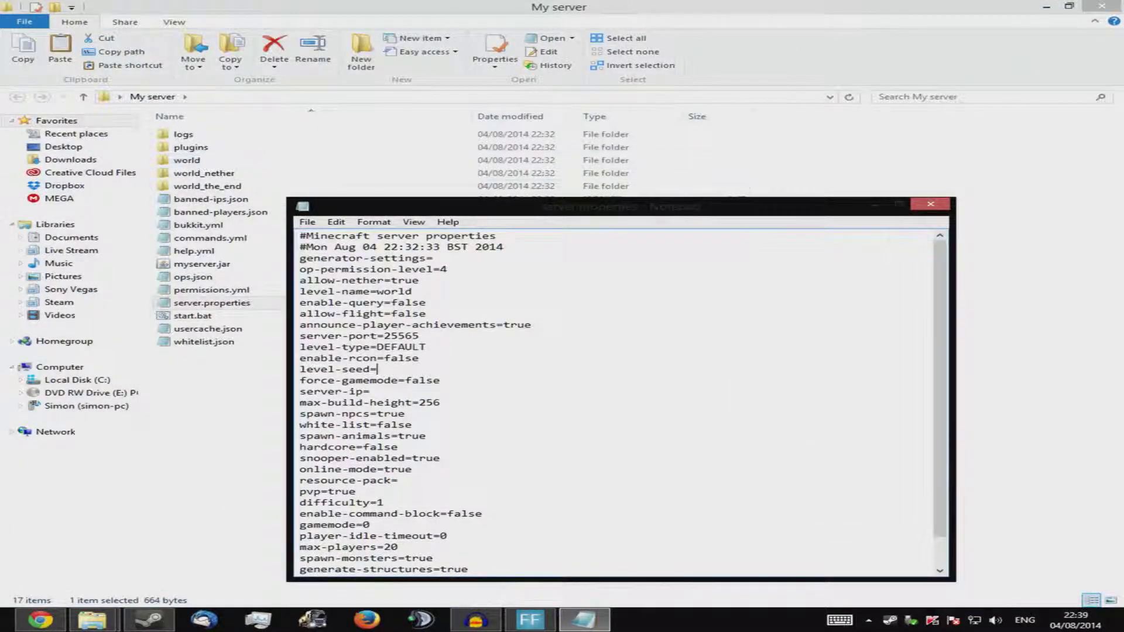
pyautogui.doubleClick(530, 208)
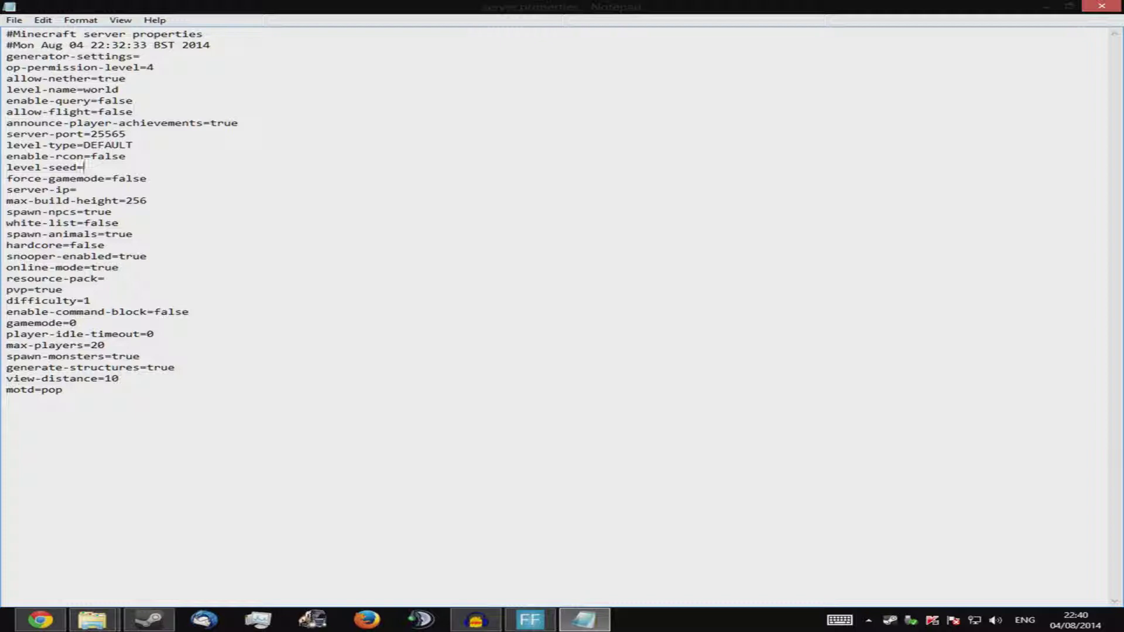
# Go to the enable-rcon value, then retype the server-port's last digits as 65
pyautogui.press('Up')
pyautogui.press('End')
pyautogui.hotkey('shift', 'Left')
pyautogui.moveTo(127, 156); pyautogui.dragTo(126, 157)
pyautogui.click(120, 157)
pyautogui.click(120, 156)
pyautogui.moveTo(127, 134); pyautogui.dragTo(111, 134)
pyautogui.write('65')
# Change announce-player-achievements from true to false
pyautogui.moveTo(239, 123); pyautogui.dragTo(218, 124)
pyautogui.press('BackSpace')
pyautogui.press('BackSpace')
pyautogui.write('fale')
pyautogui.press('BackSpace')
pyautogui.press('BackSpace')
pyautogui.write('lse')
pyautogui.moveTo(132, 111); pyautogui.dragTo(132, 112)
pyautogui.press('Up')
pyautogui.doubleClick(85, 90)
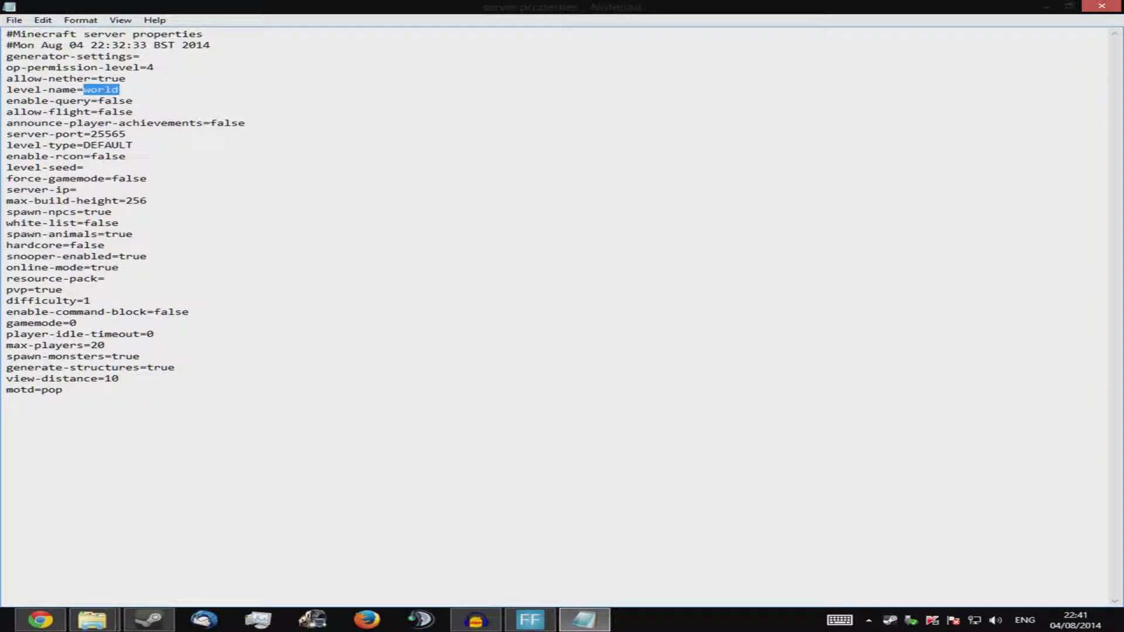
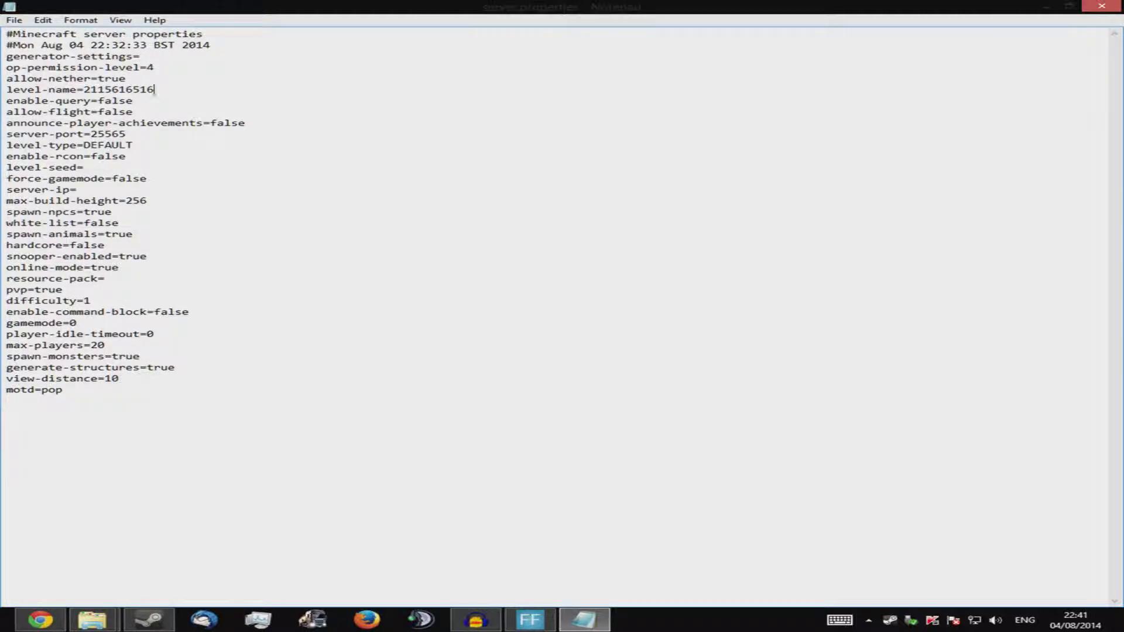
pyautogui.click(1107, 7)
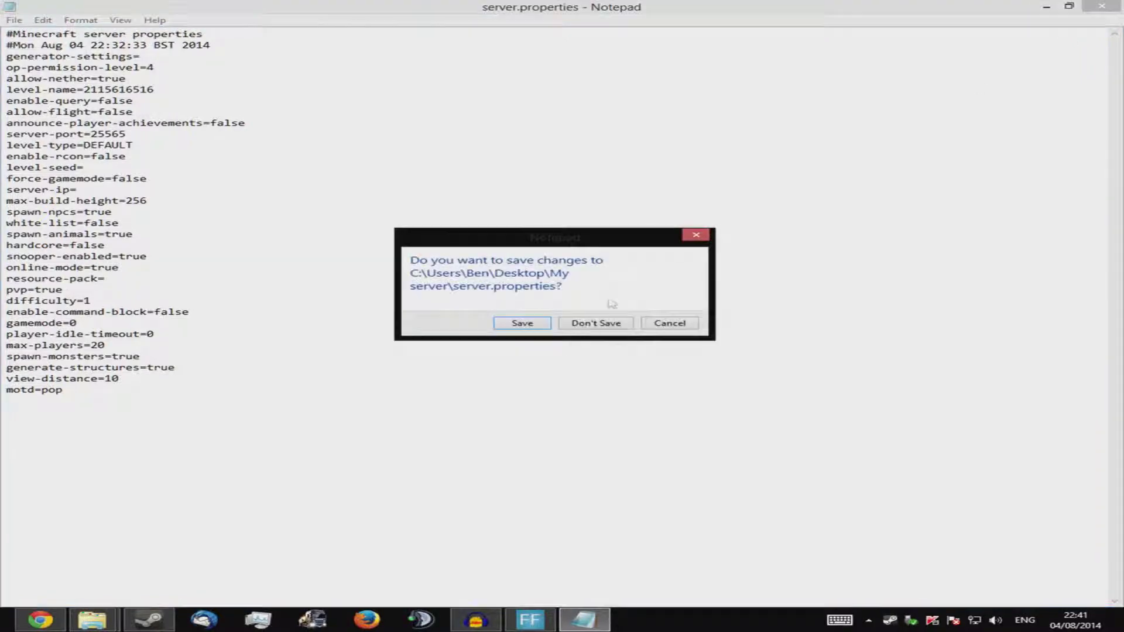
pyautogui.click(590, 324)
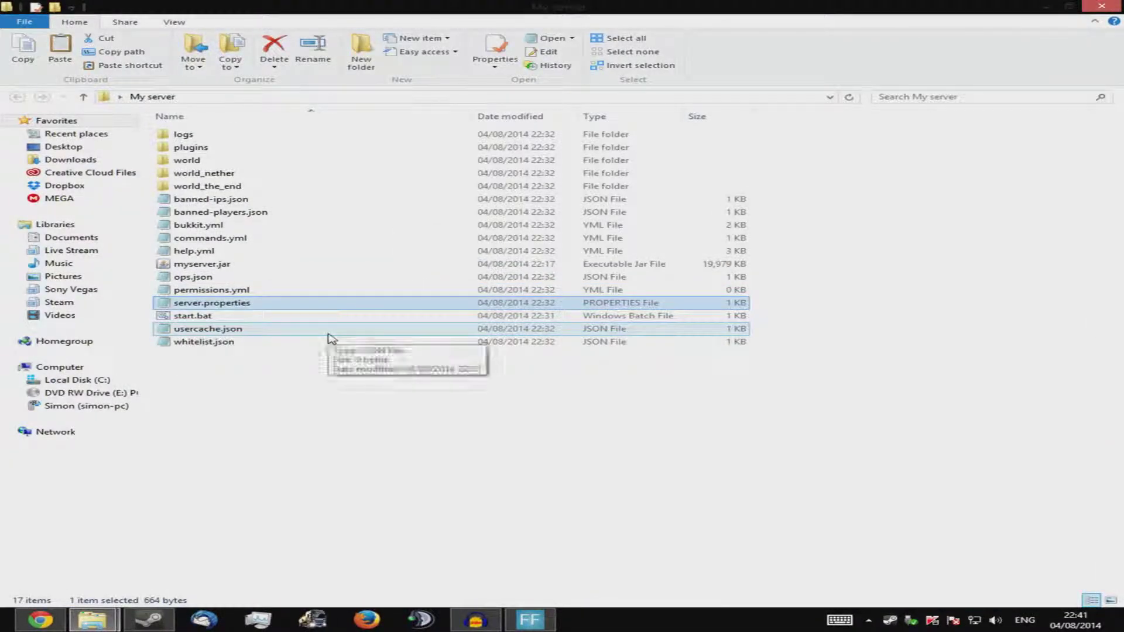
pyautogui.doubleClick(327, 331)
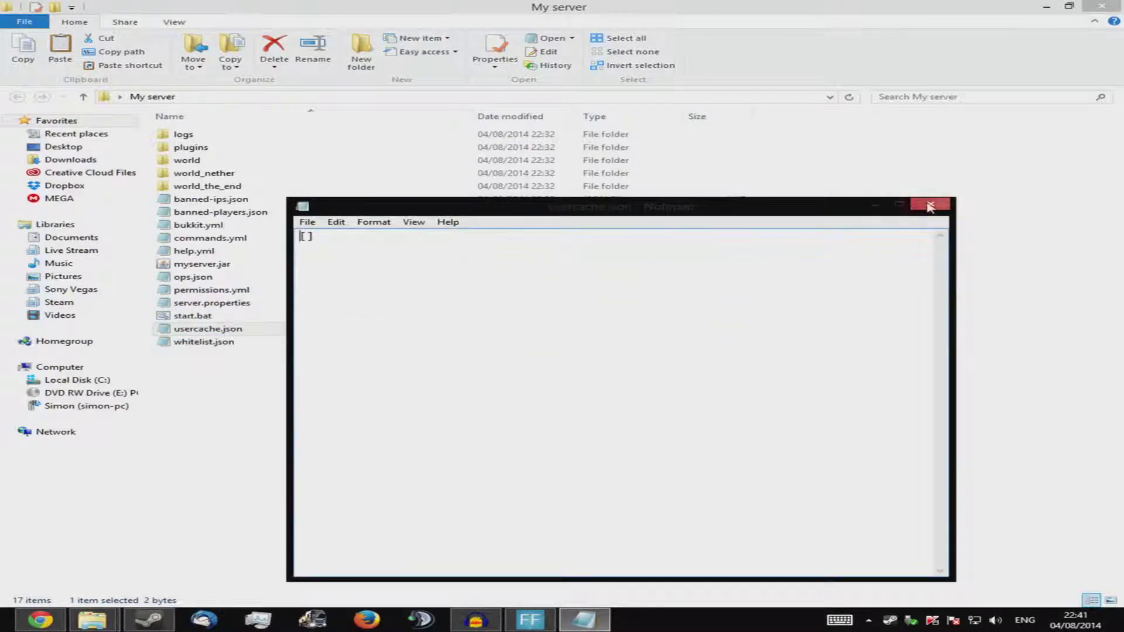
pyautogui.click(930, 205)
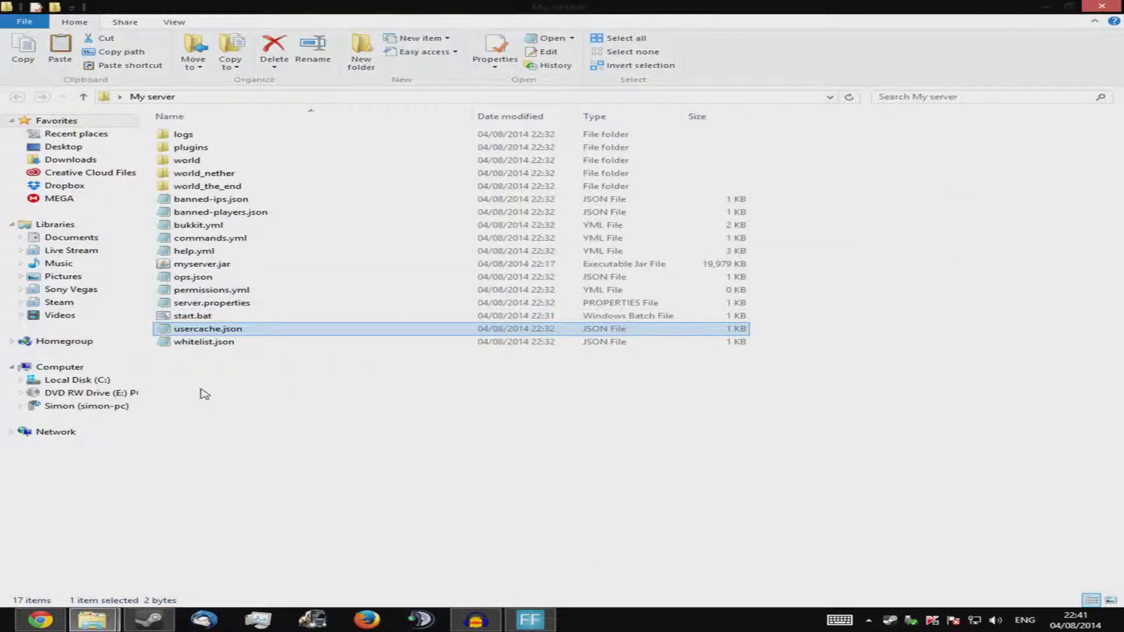
pyautogui.click(282, 342)
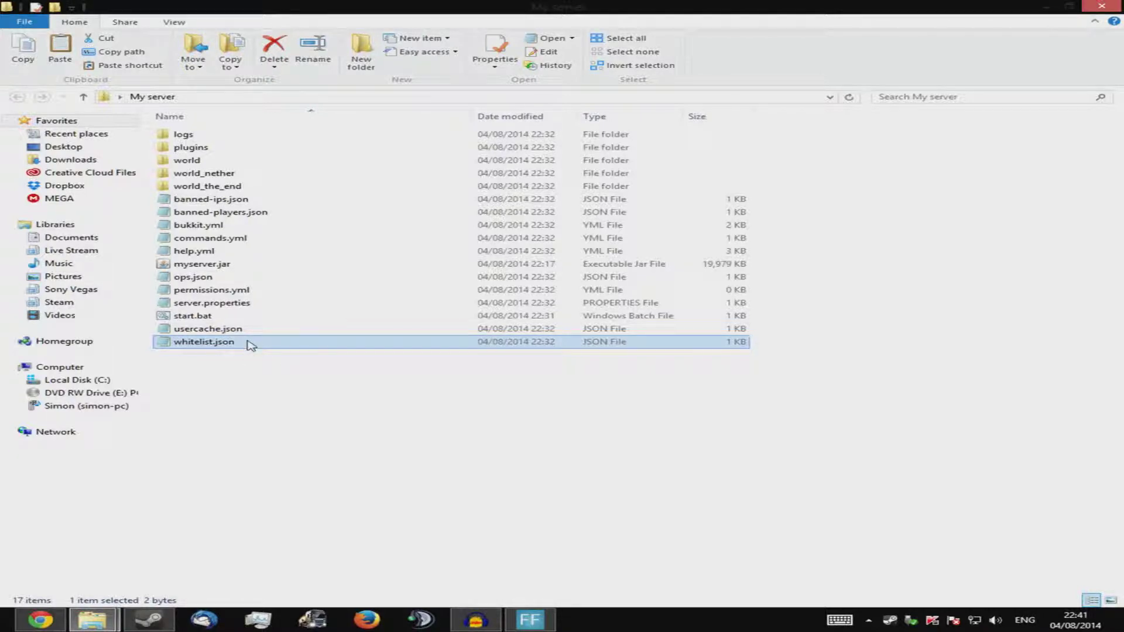
pyautogui.click(170, 345)
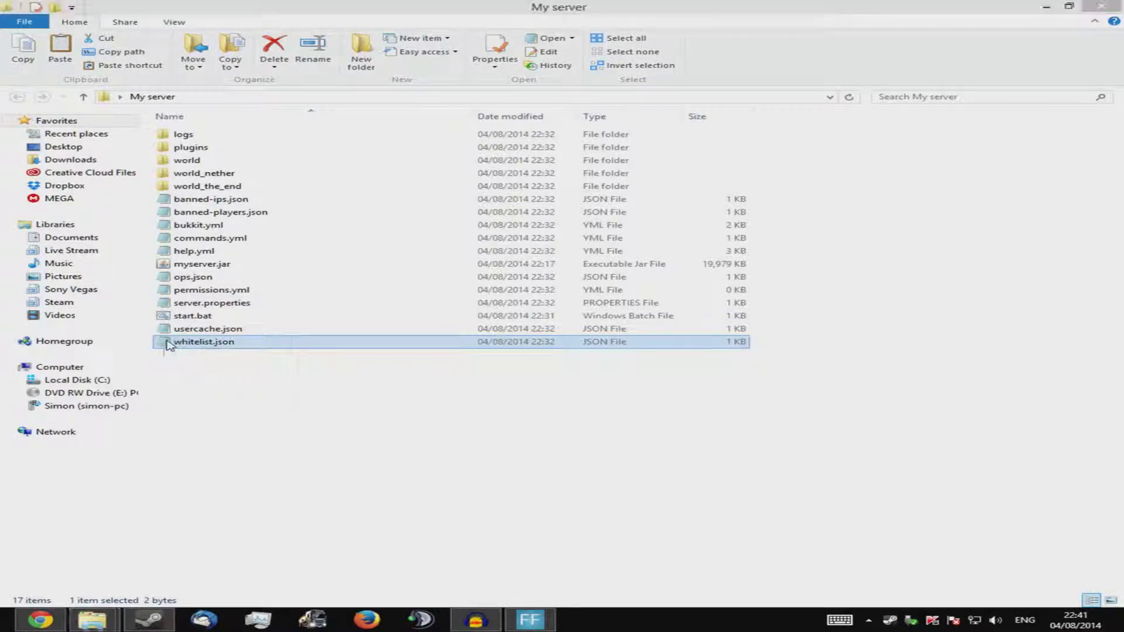
pyautogui.doubleClick(170, 343)
pyautogui.click(930, 204)
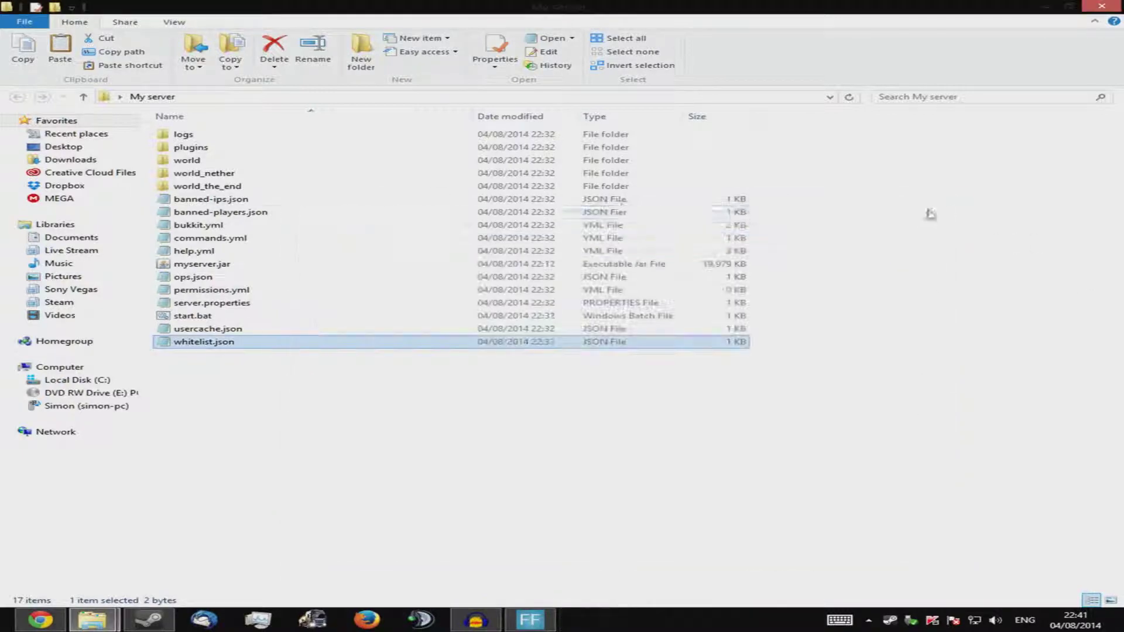
pyautogui.doubleClick(169, 143)
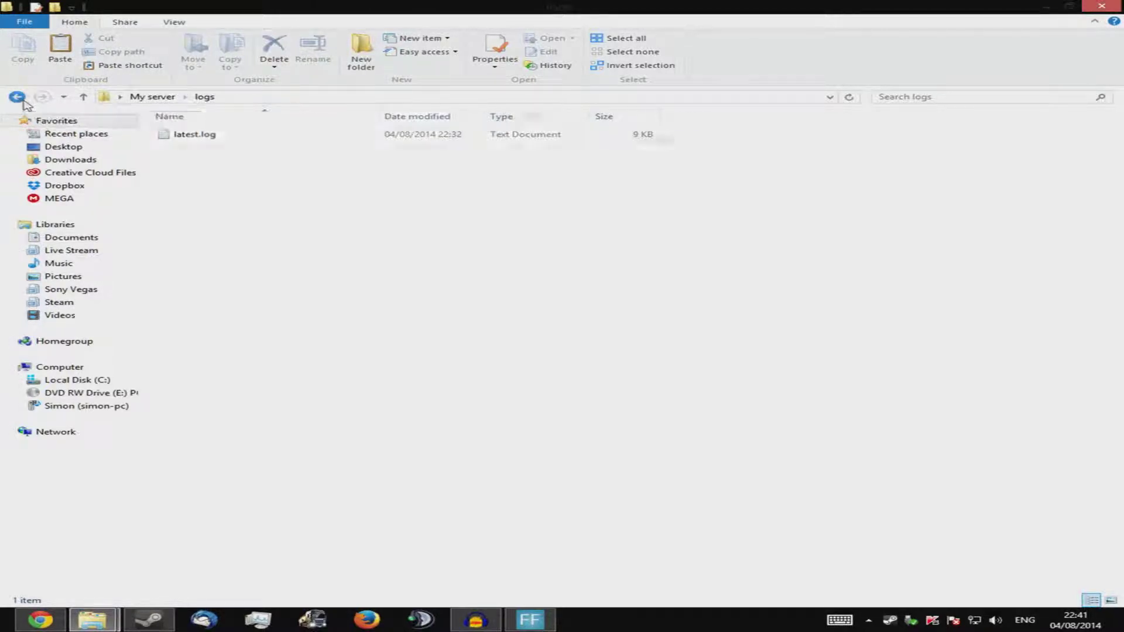
pyautogui.click(17, 97)
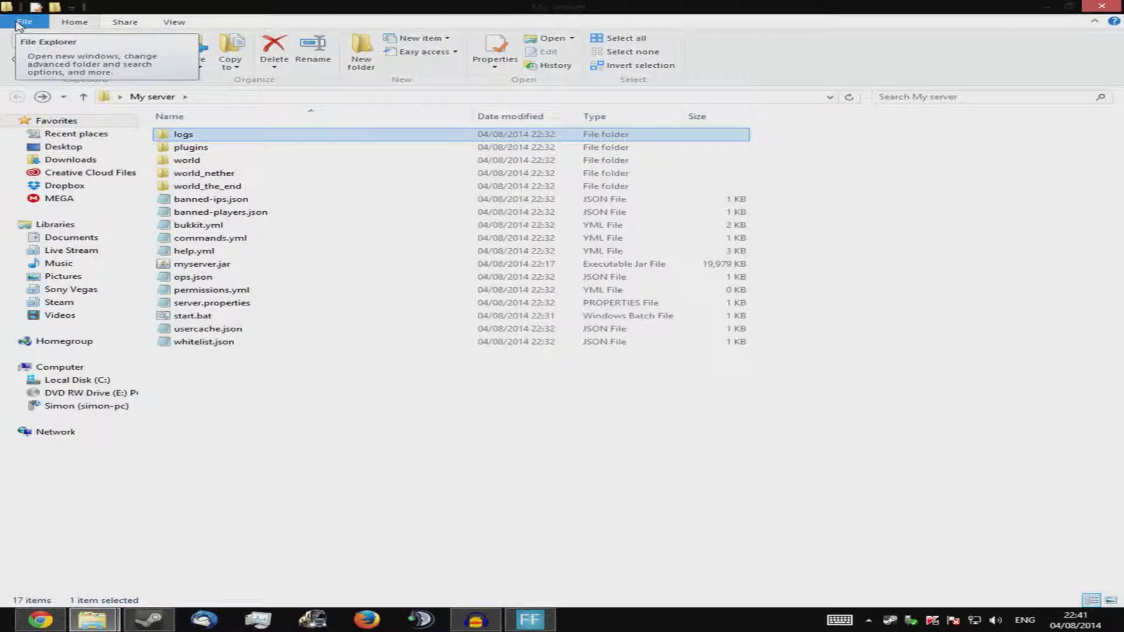
pyautogui.click(257, 149)
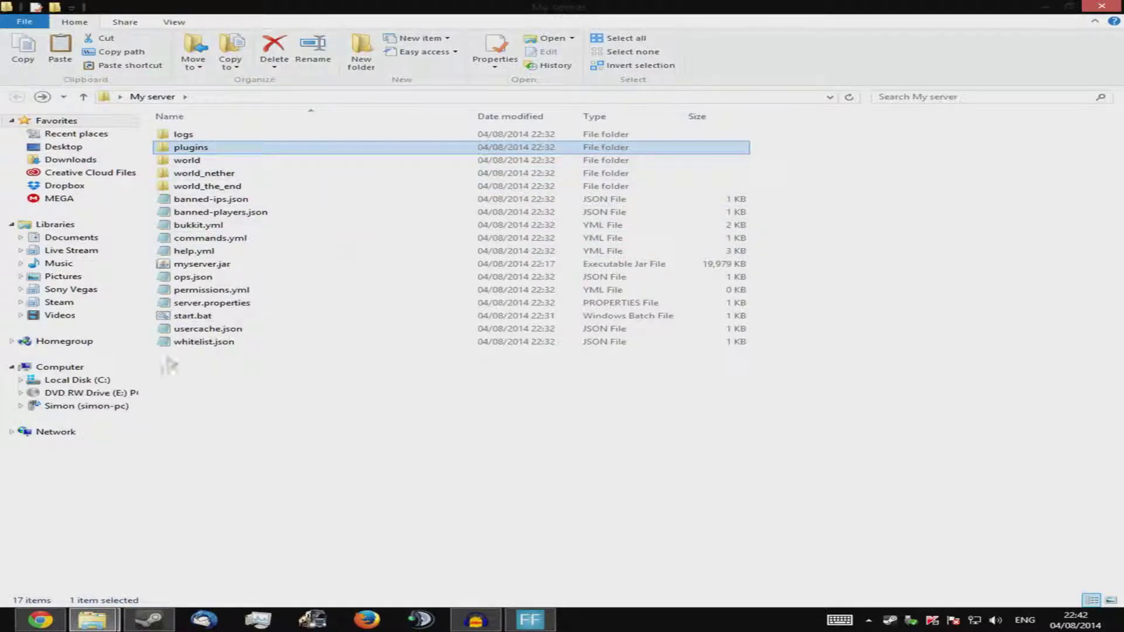
# Start the Bukkit server with start.bat and op the player by their username
pyautogui.doubleClick(235, 317)
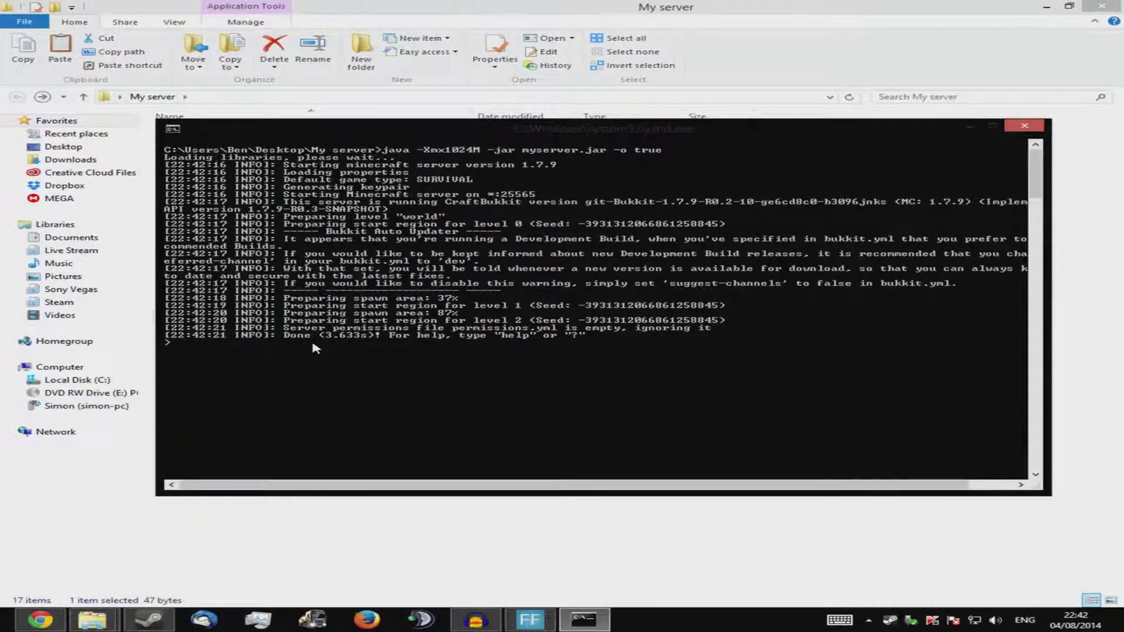
pyautogui.write('op Dragon')
pyautogui.write('LordIX')
pyautogui.press('Return')
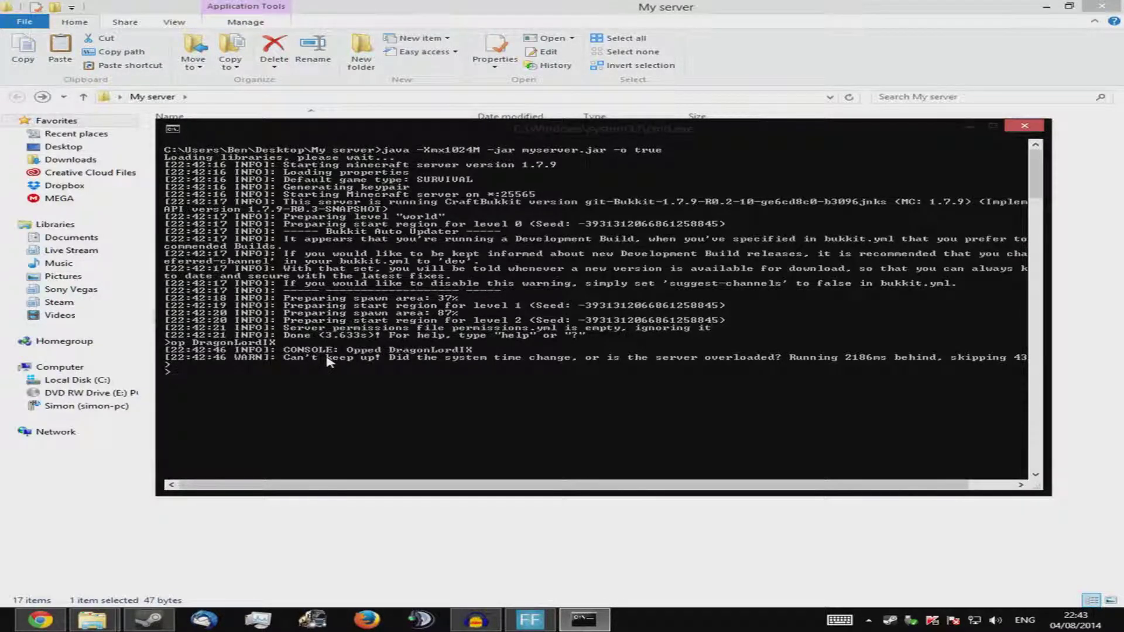
pyautogui.press('Return')
pyautogui.press('Return')
pyautogui.press('Return')
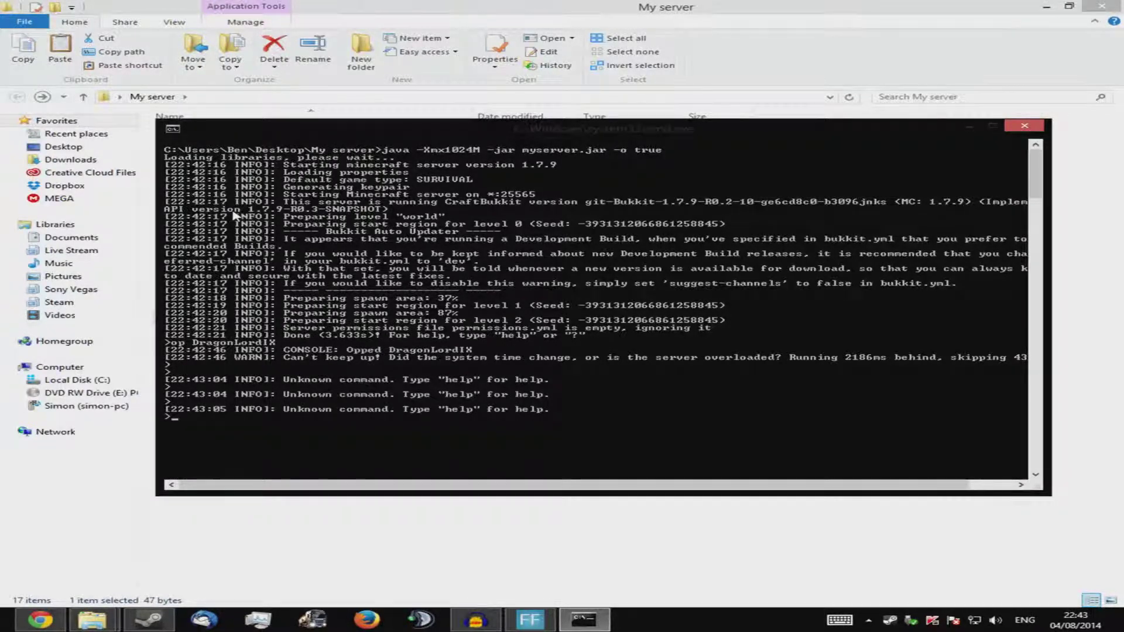
# Add the player to the whitelist and run save-all, fixing the misspelled save-al
pyautogui.write('whitelist add Dragon')
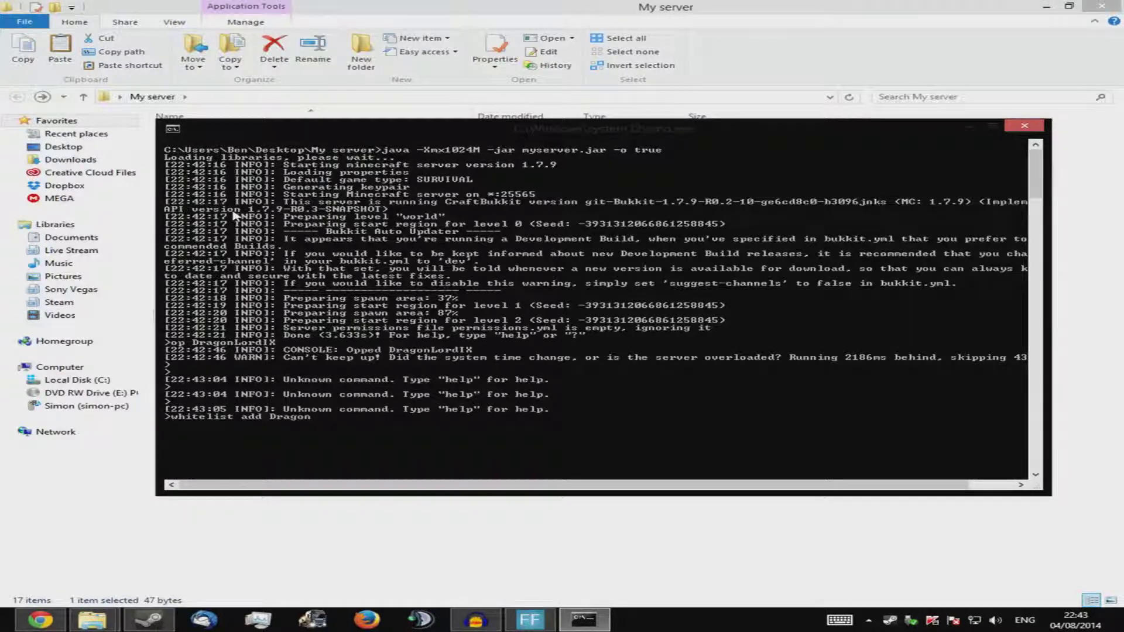
pyautogui.write('LordIX')
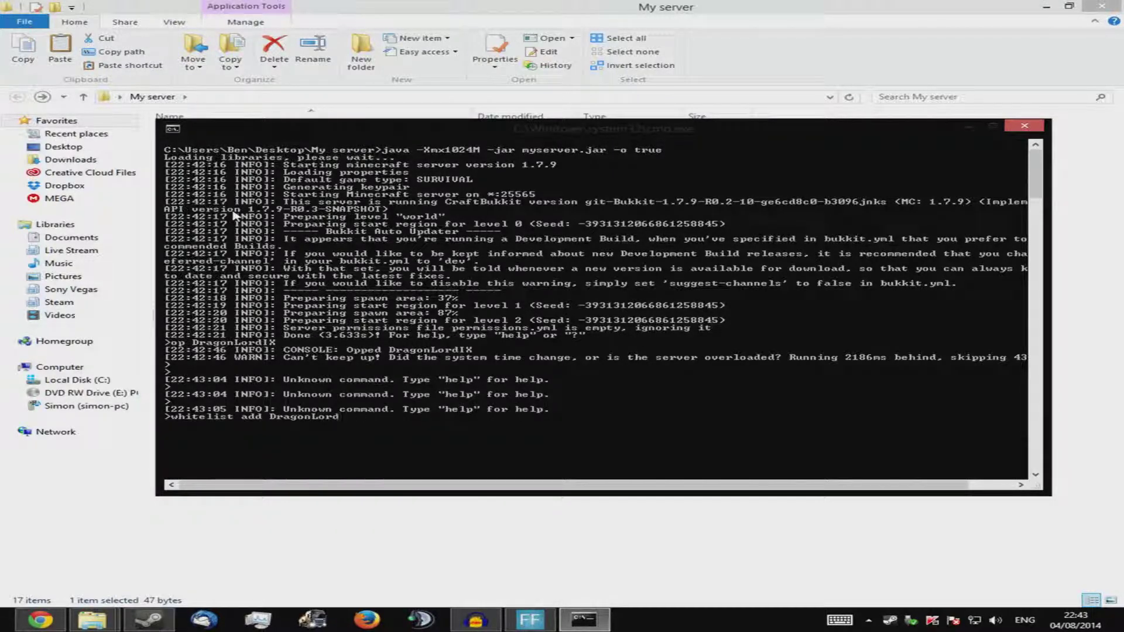
pyautogui.press('Return')
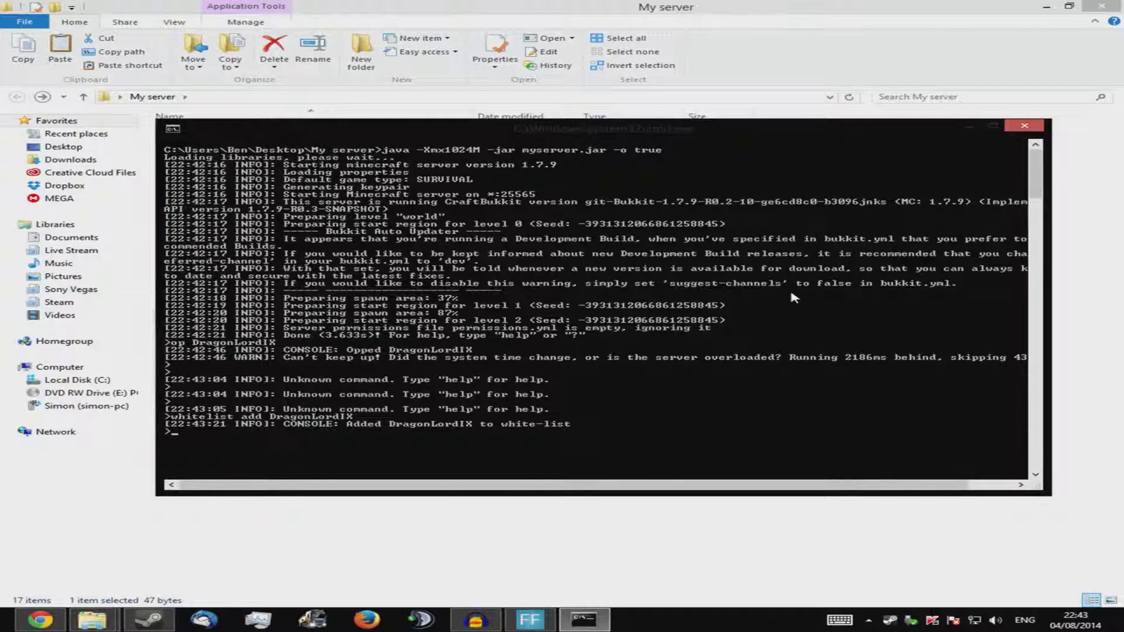
pyautogui.write('save-al')
pyautogui.press('Return')
pyautogui.press('Up')
pyautogui.write('l')
pyautogui.press('Return')
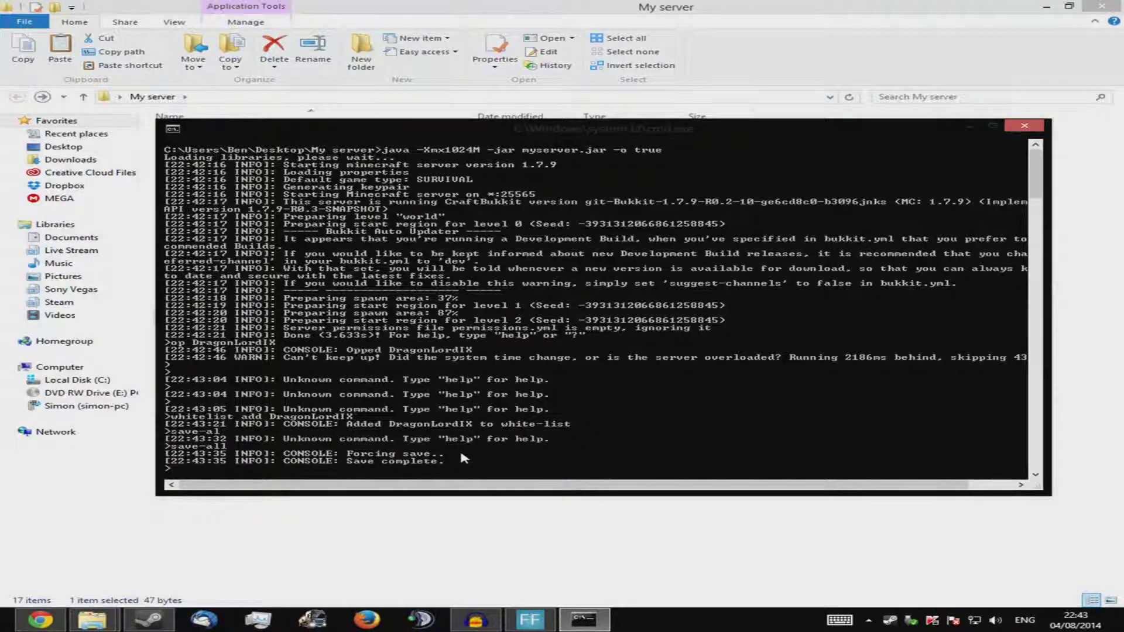
# Stop the server and close its console window
pyautogui.write('stop')
pyautogui.press('Return')
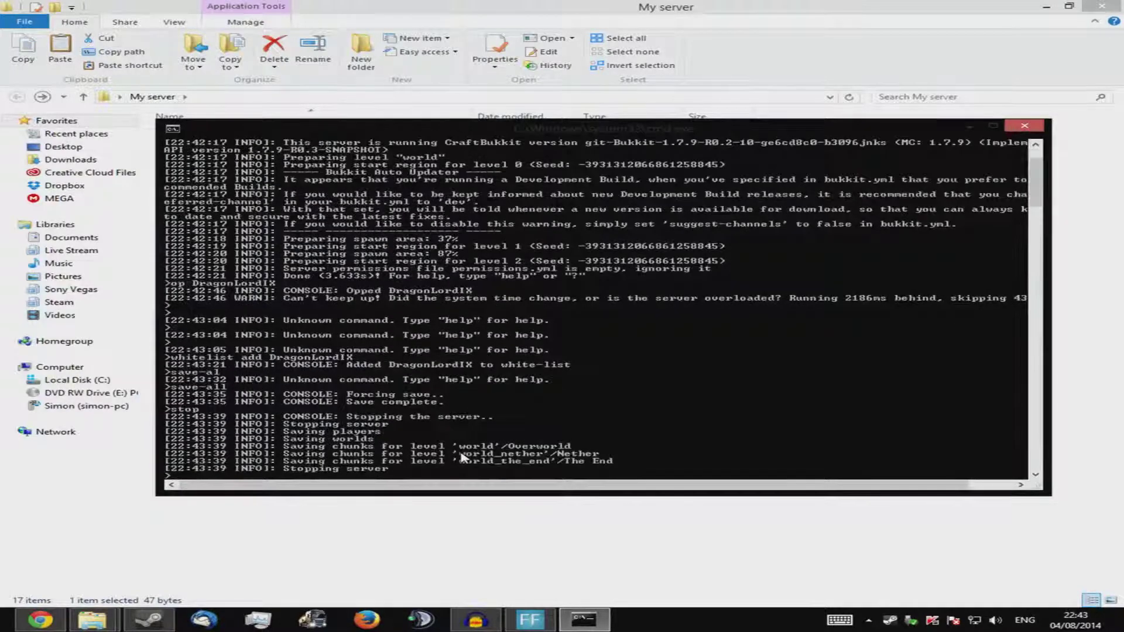
pyautogui.press('Return')
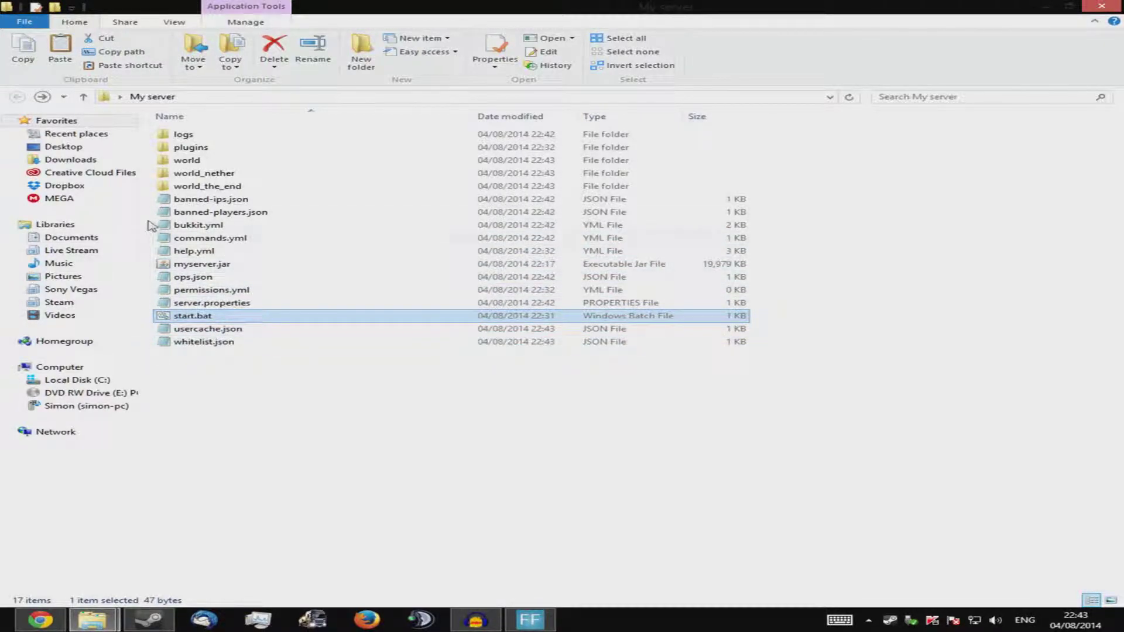
pyautogui.doubleClick(211, 342)
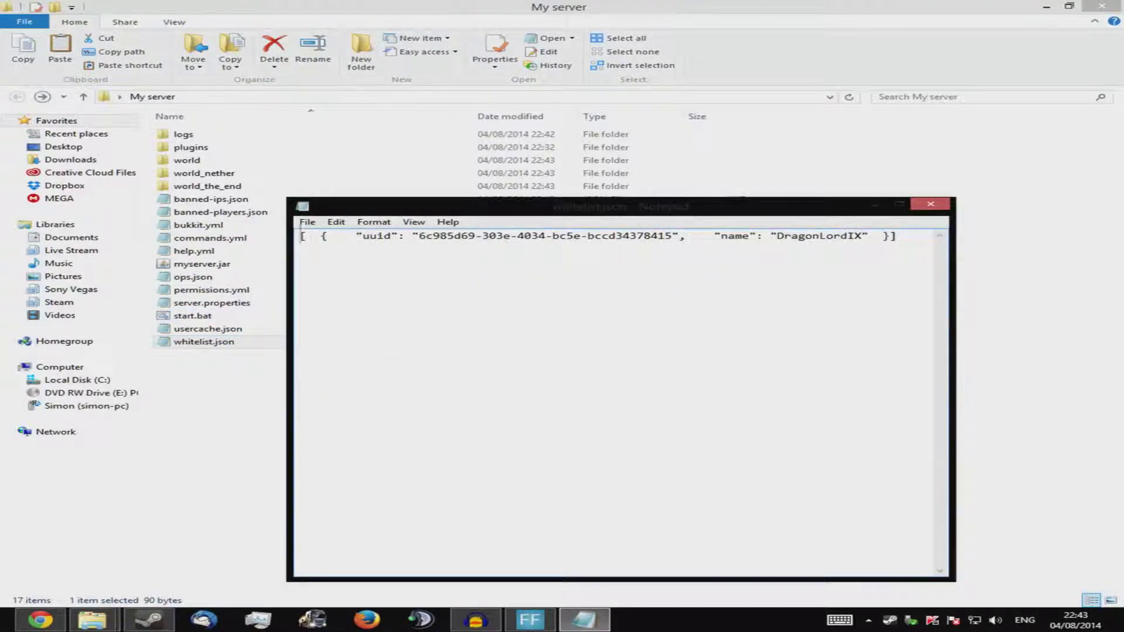
pyautogui.click(929, 206)
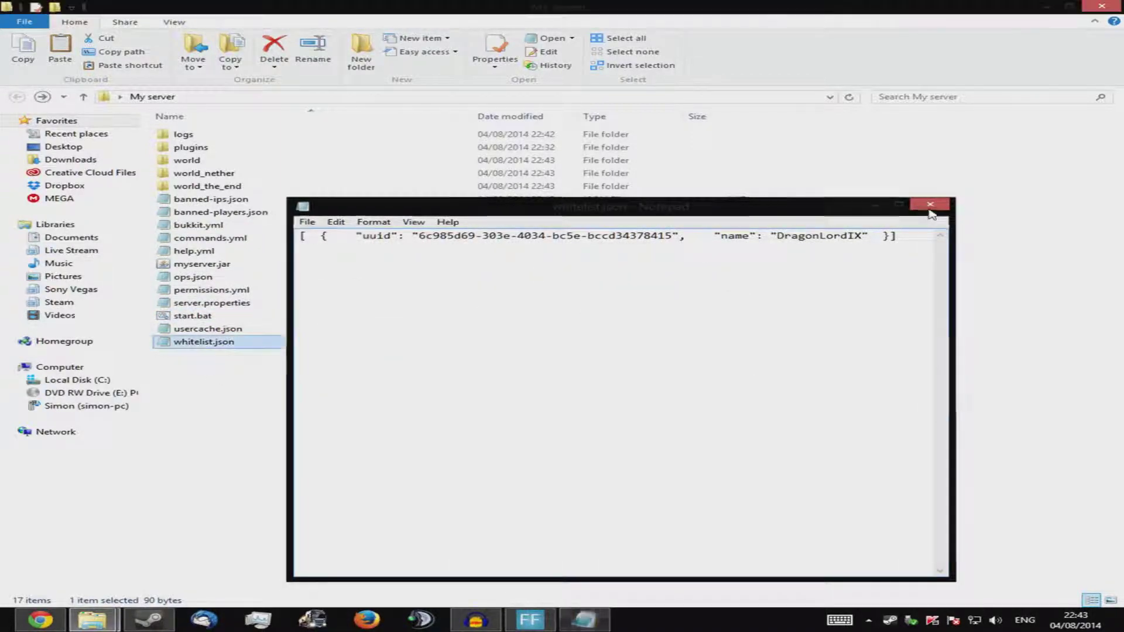
pyautogui.doubleClick(193, 277)
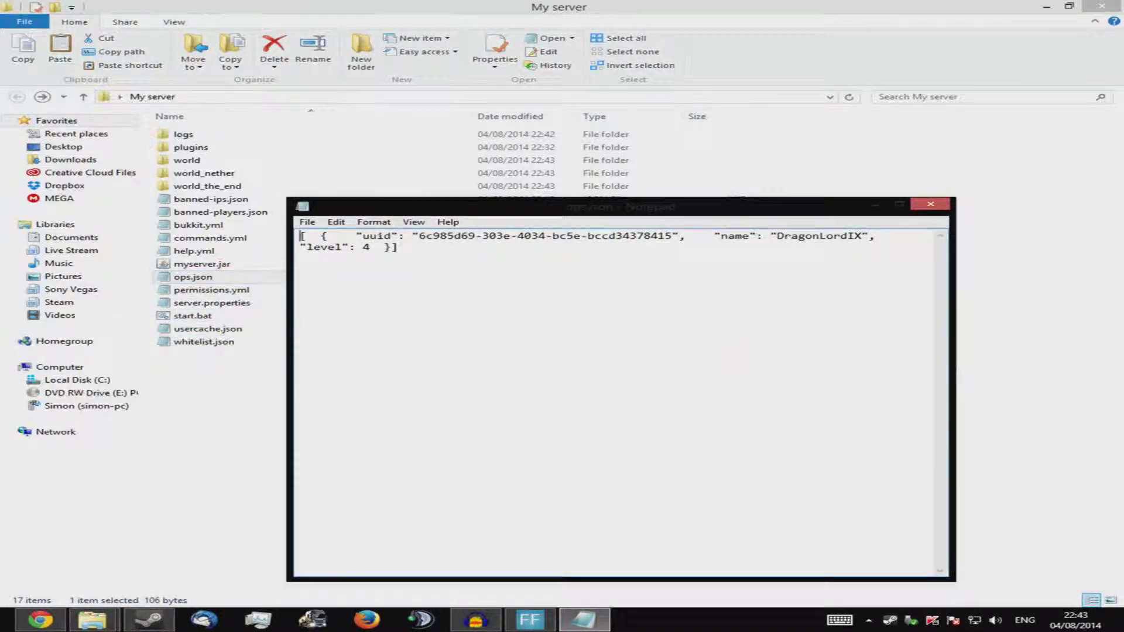
pyautogui.click(930, 204)
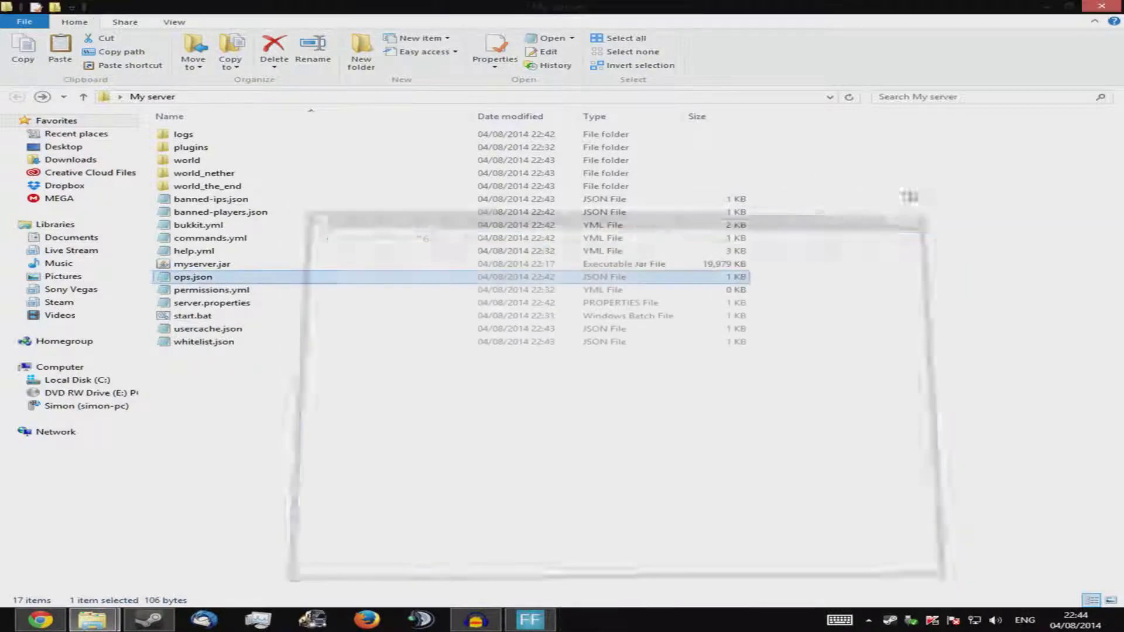